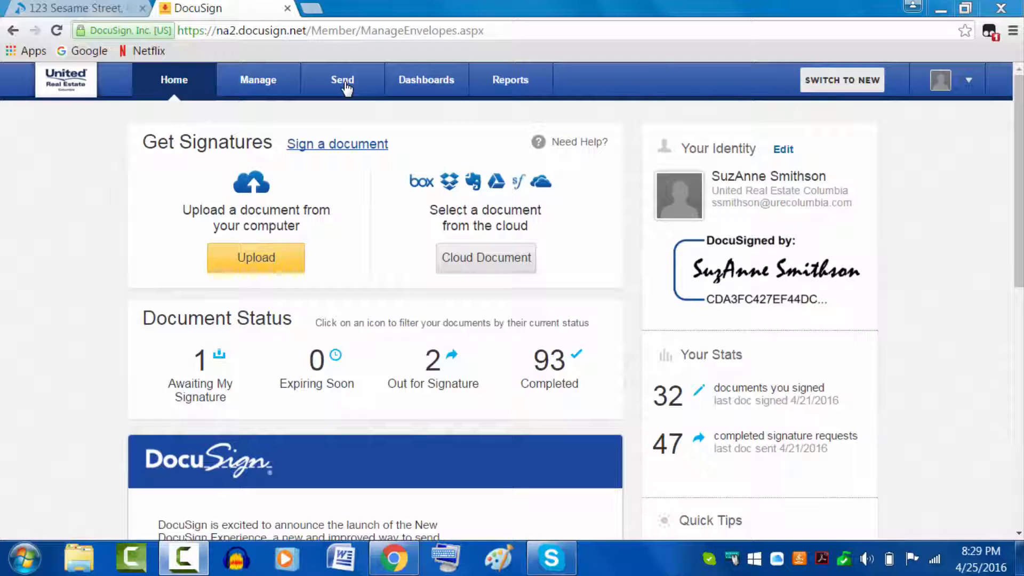
# Step: Start a new DocuSign envelope to send for signature
pyautogui.click(344, 87)
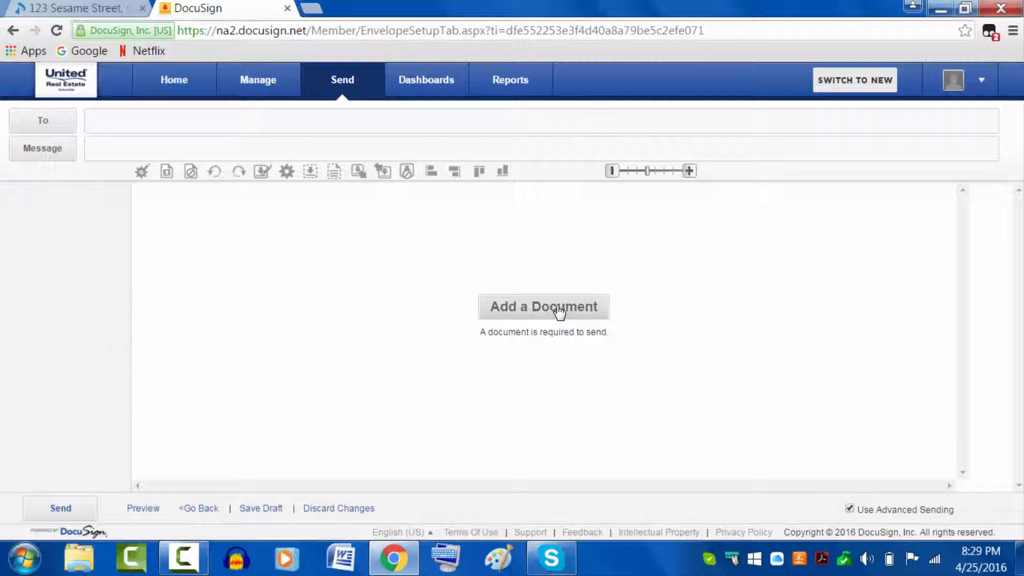
# Step: Upload Buyer Agency.pdf from the computer into the envelope, skipping matching templates
pyautogui.click(557, 310)
pyautogui.click(297, 240)
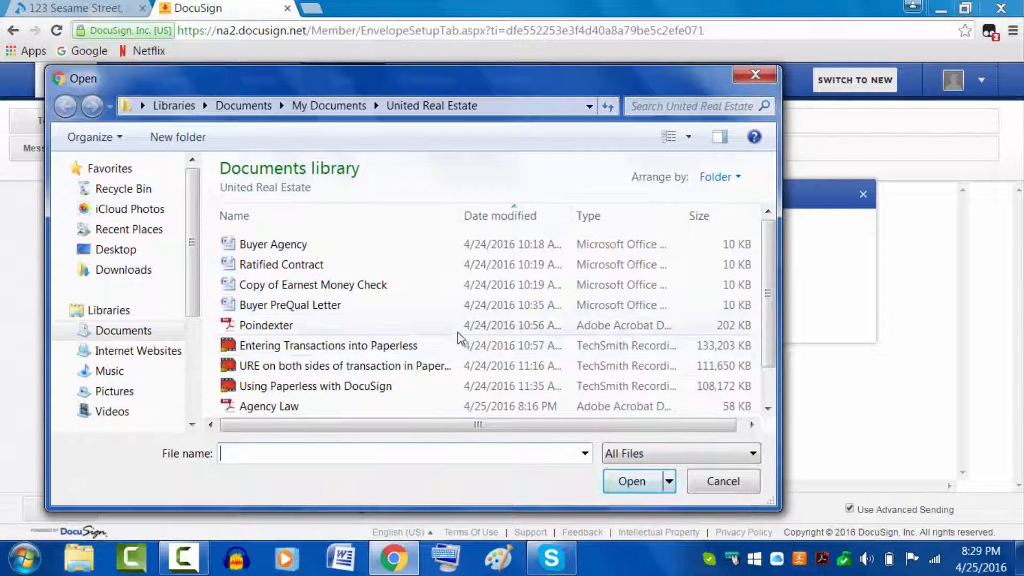
pyautogui.scroll(-1, 771, 282)
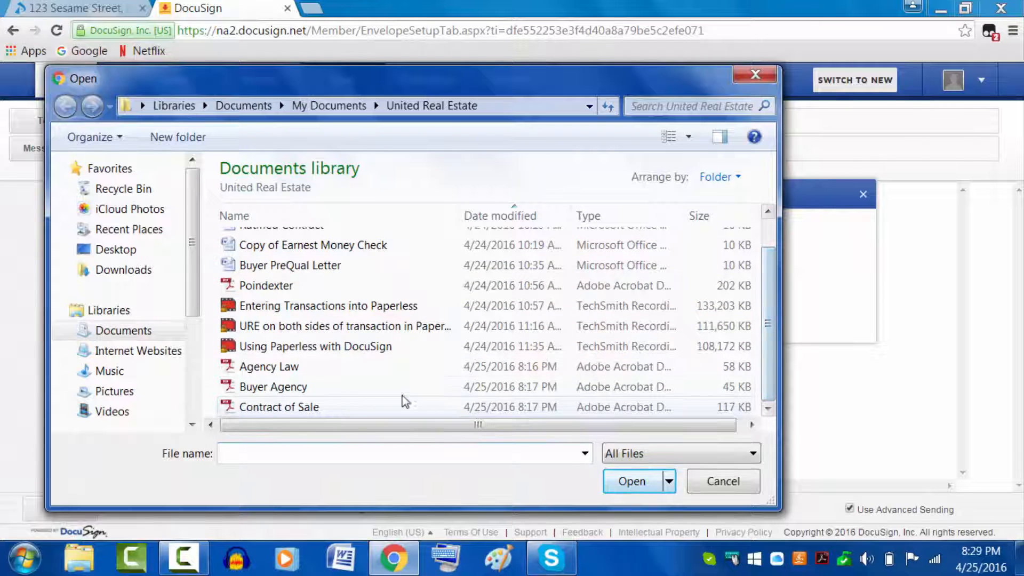
pyautogui.click(296, 388)
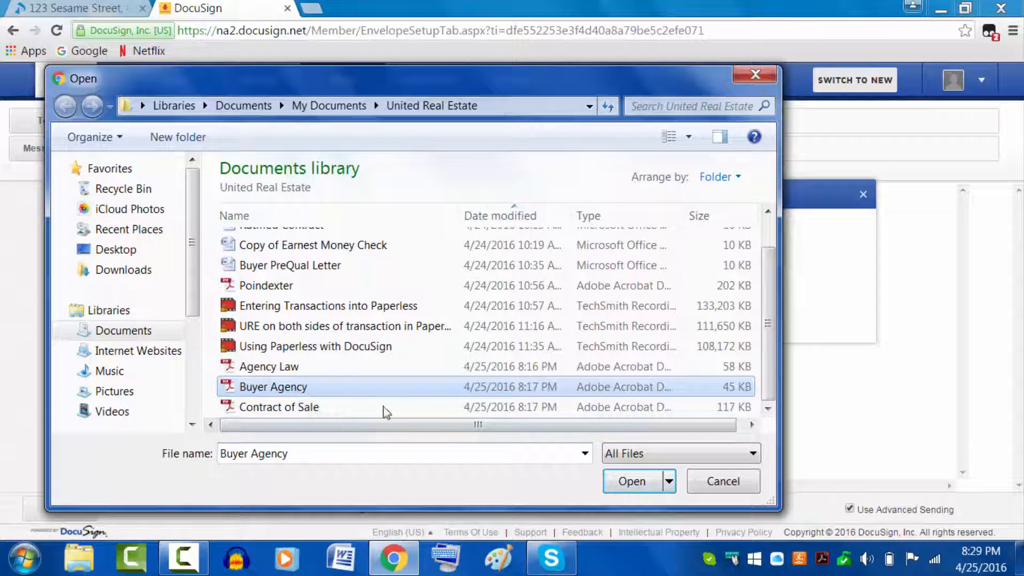
pyautogui.click(631, 481)
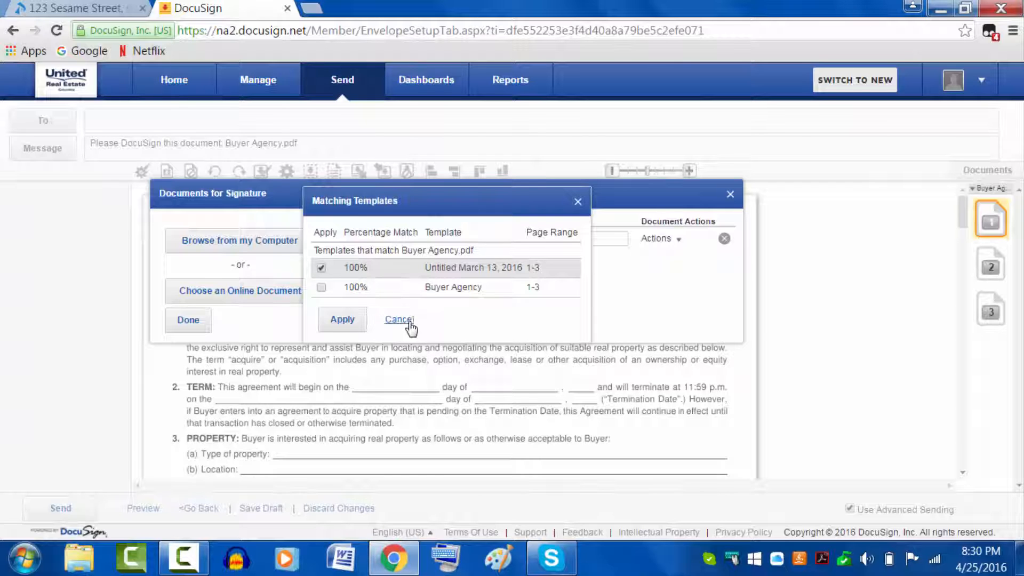
pyautogui.click(401, 320)
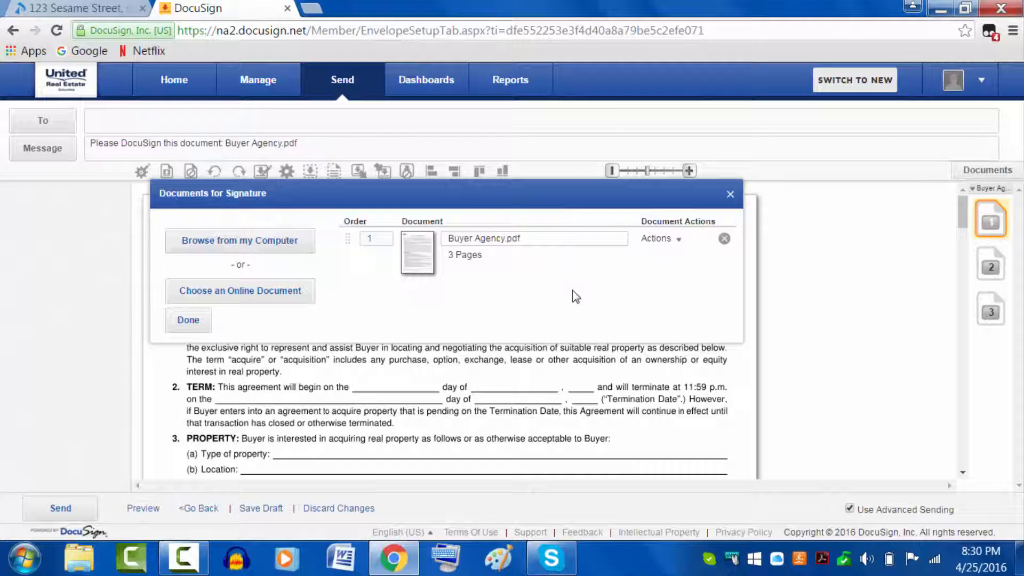
pyautogui.click(186, 320)
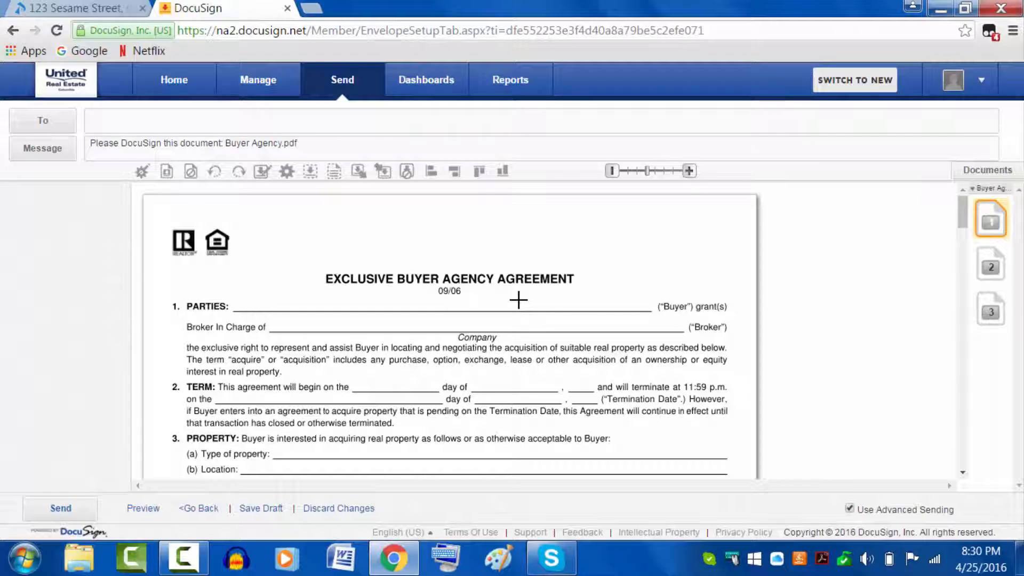
# Step: Add the first recipient from contact suggestions as a signer at routing order 1
pyautogui.click(49, 128)
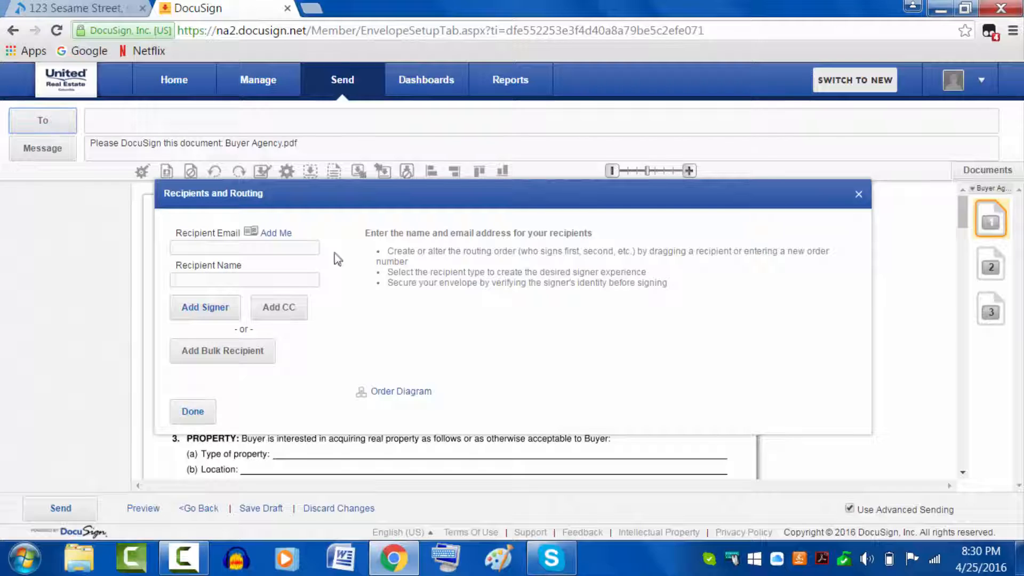
pyautogui.click(195, 248)
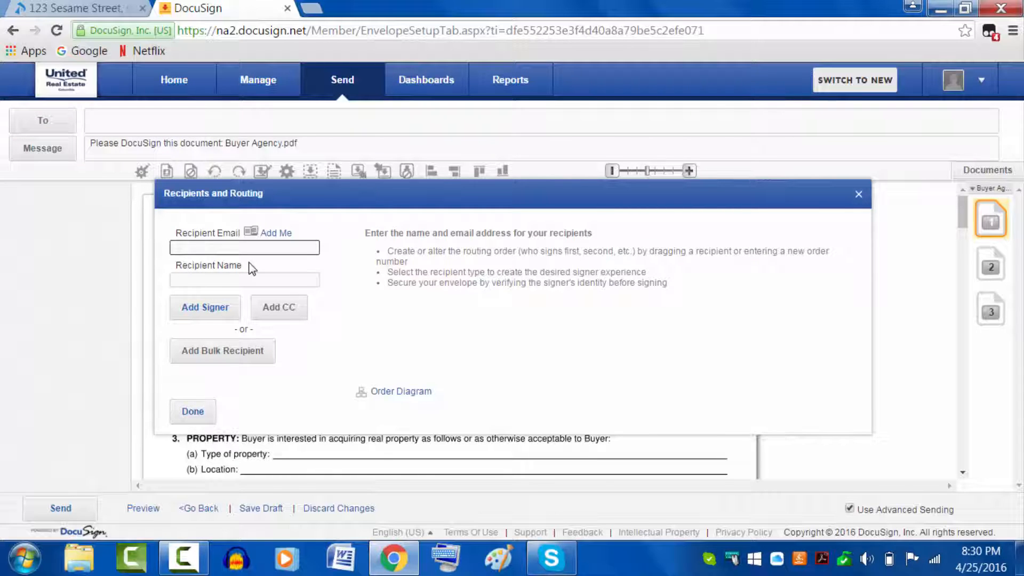
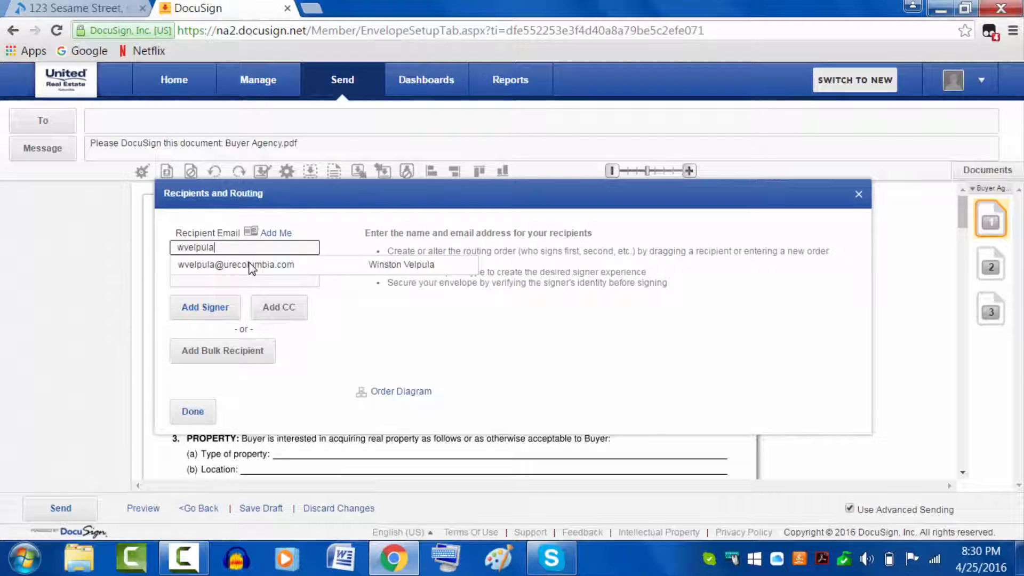
pyautogui.click(252, 265)
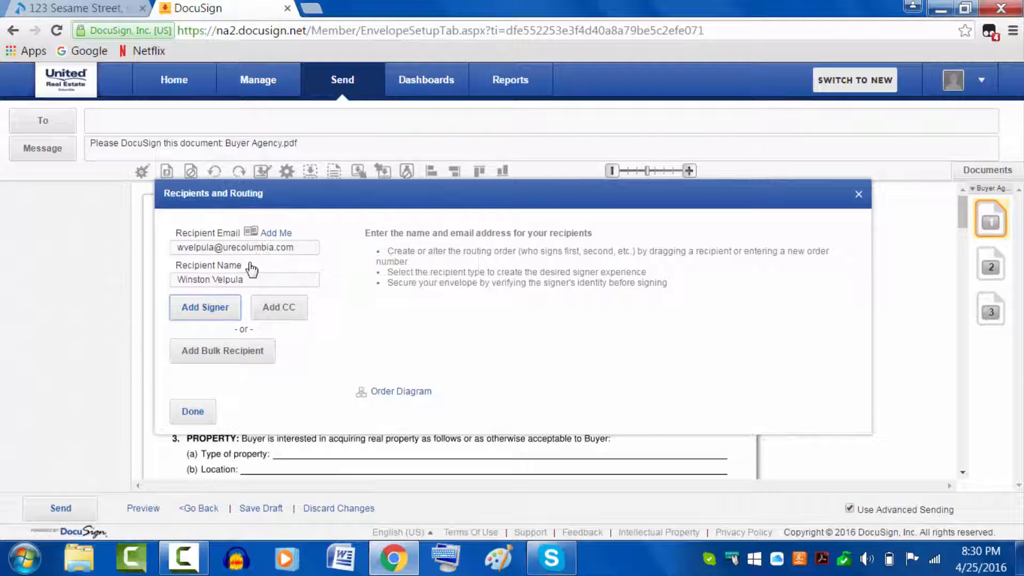
pyautogui.click(206, 310)
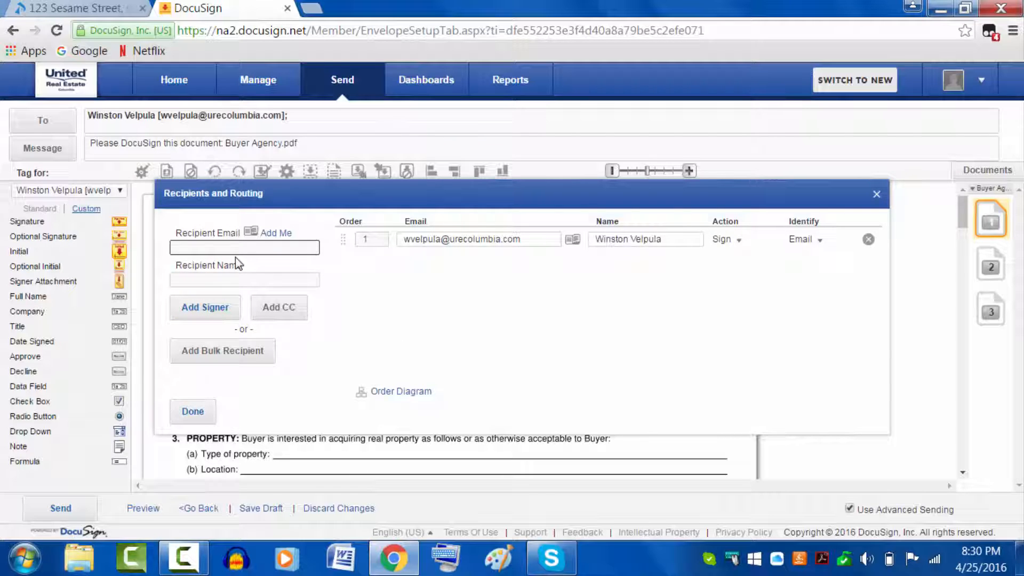
# Step: Add the sender's own contact as a second signer
pyautogui.write('ssm')
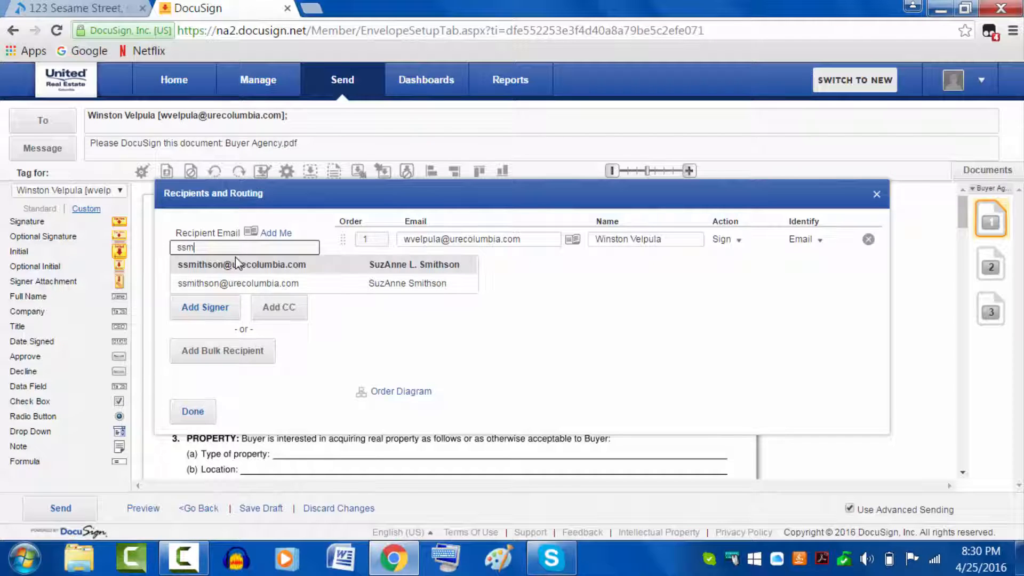
pyautogui.click(236, 259)
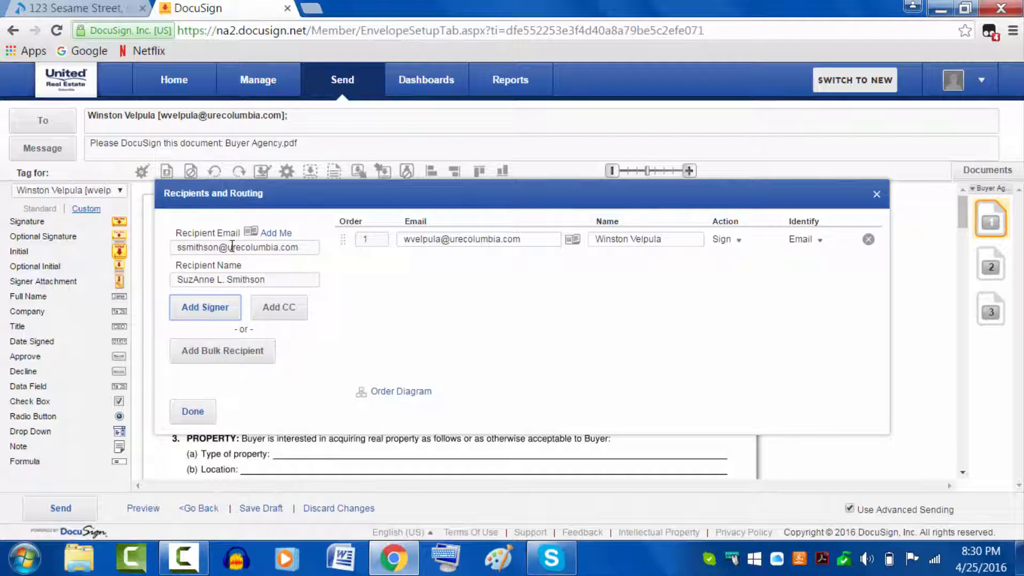
pyautogui.click(206, 305)
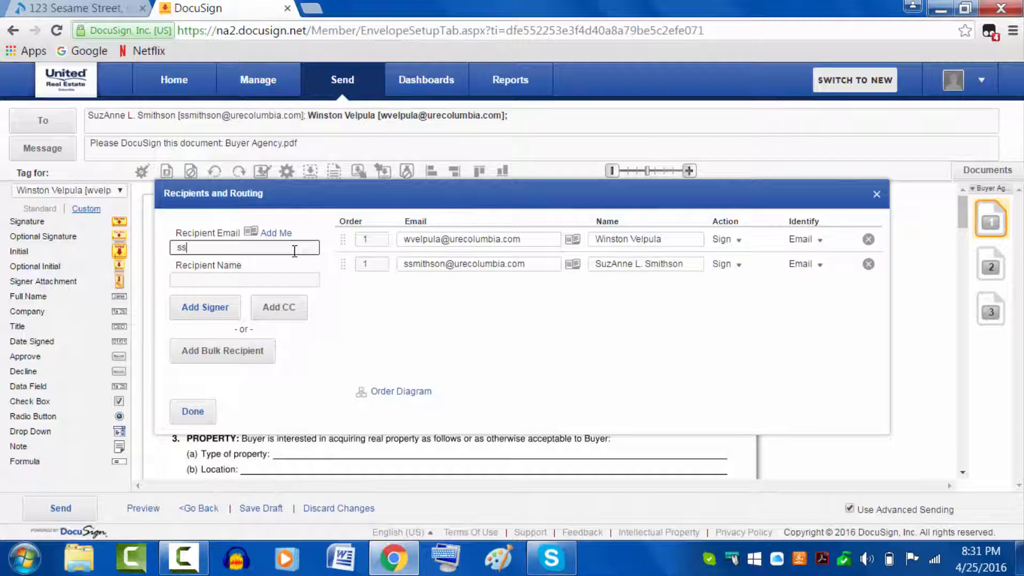
# Step: Add the sender again as a CC recipient, then go to the Paperless Pipeline transaction
pyautogui.write('mith')
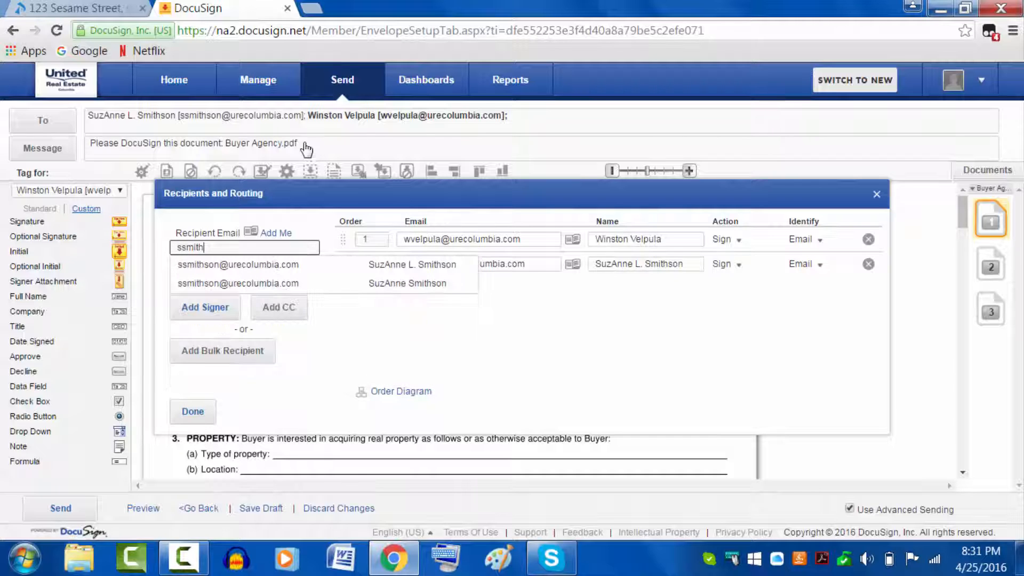
pyautogui.click(276, 266)
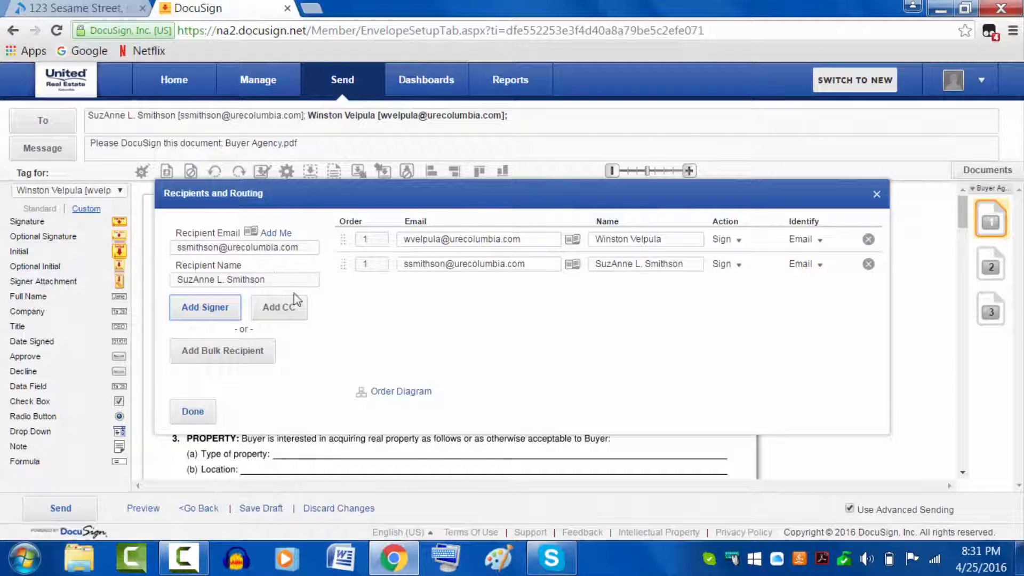
pyautogui.click(276, 315)
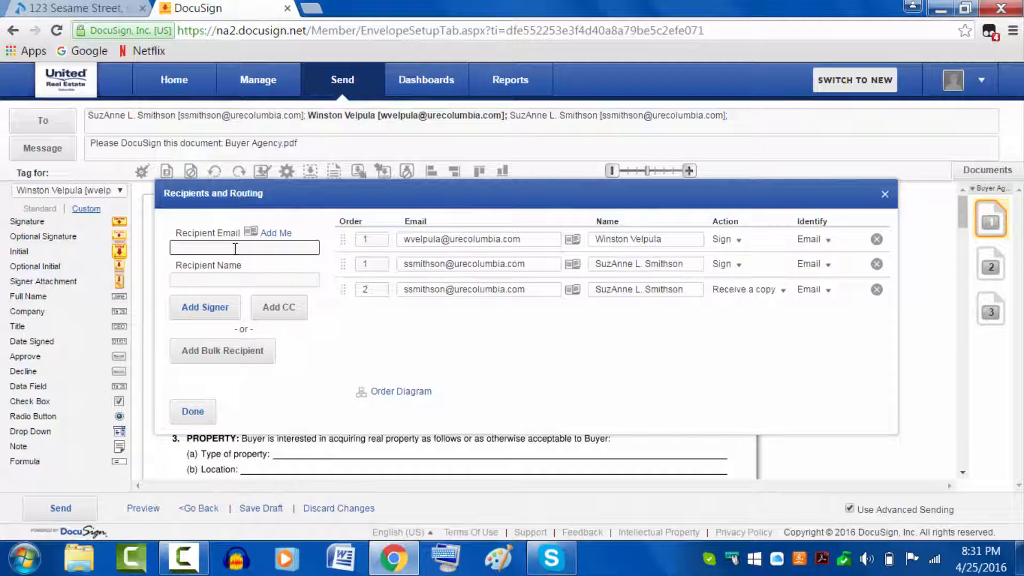
pyautogui.click(108, 11)
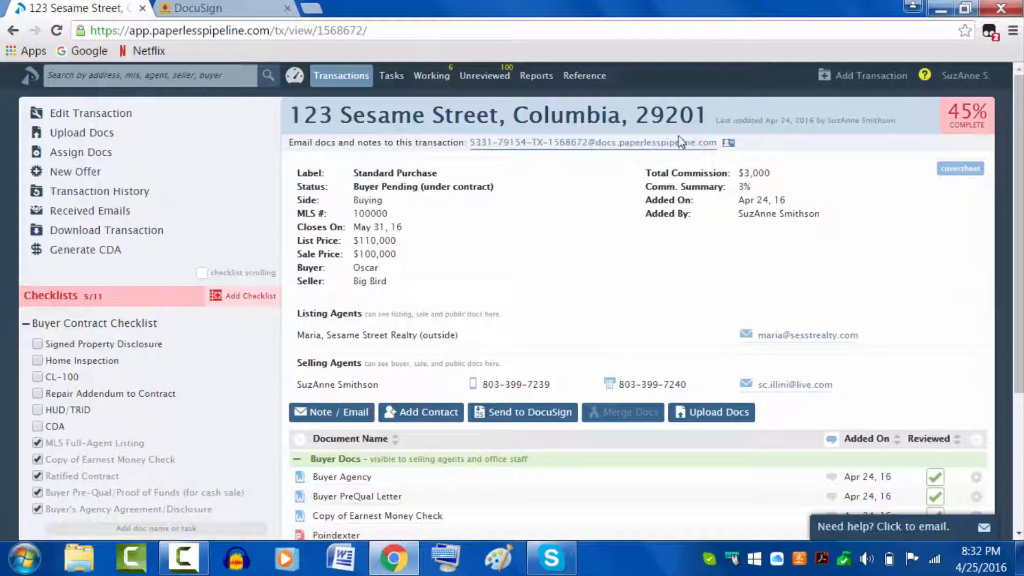
# Step: Copy the transaction's document email address from Paperless Pipeline and return to DocuSign
pyautogui.rightClick(635, 148)
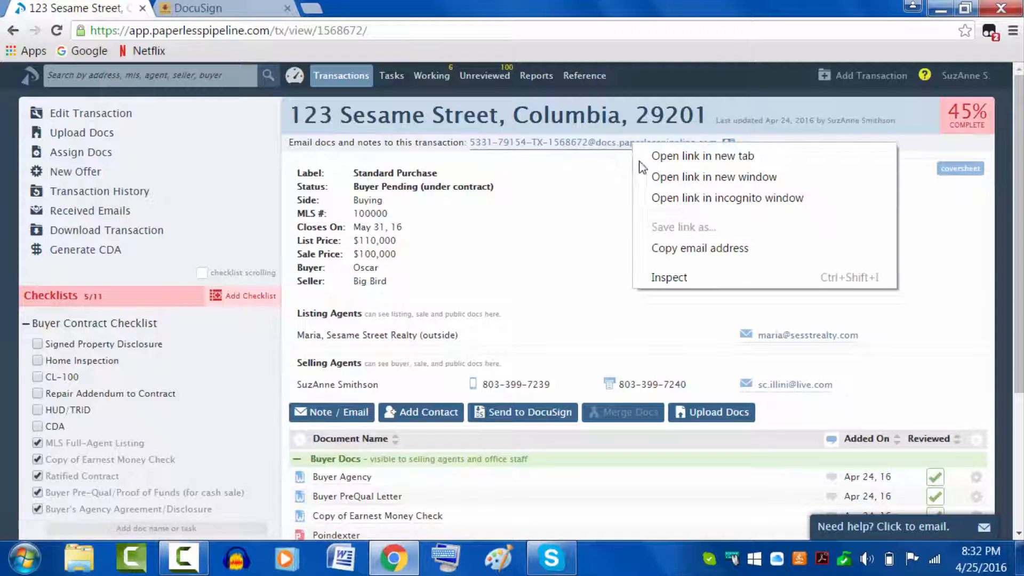
pyautogui.click(664, 247)
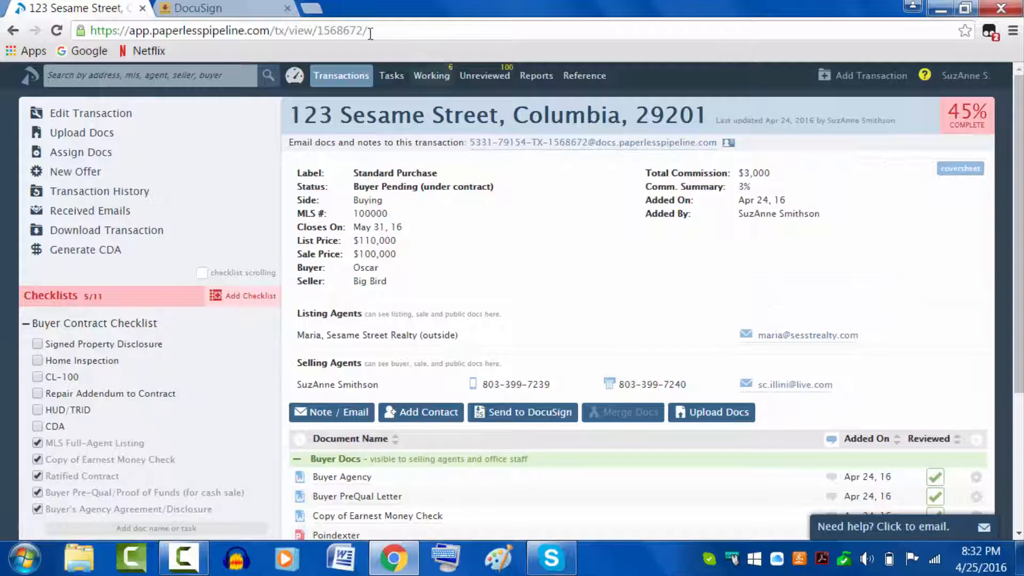
pyautogui.click(263, 6)
# Step: Add the pasted transaction inbox email as a CC recipient named after the property's street address
pyautogui.click(263, 248)
pyautogui.rightClick(264, 248)
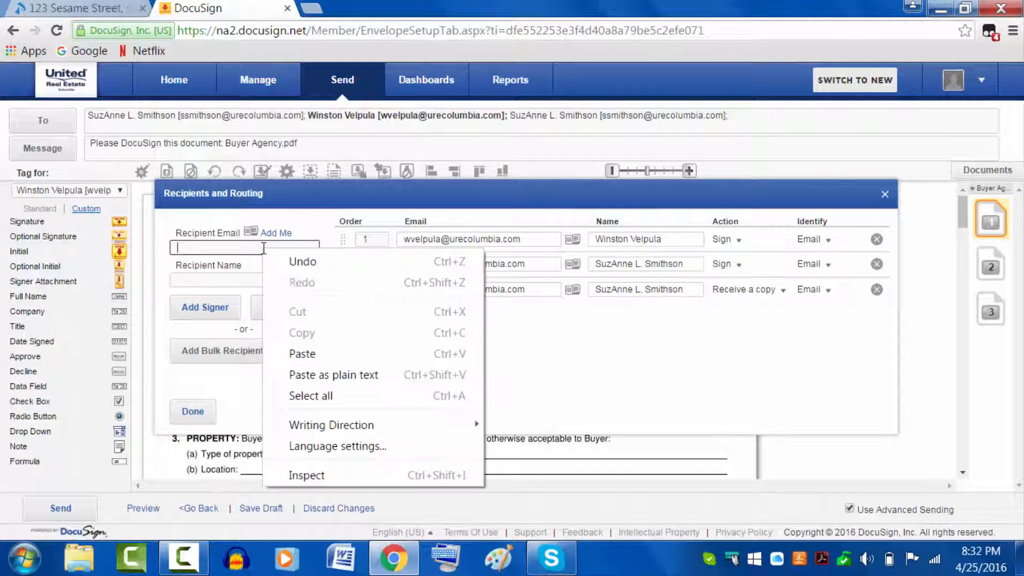
pyautogui.click(320, 359)
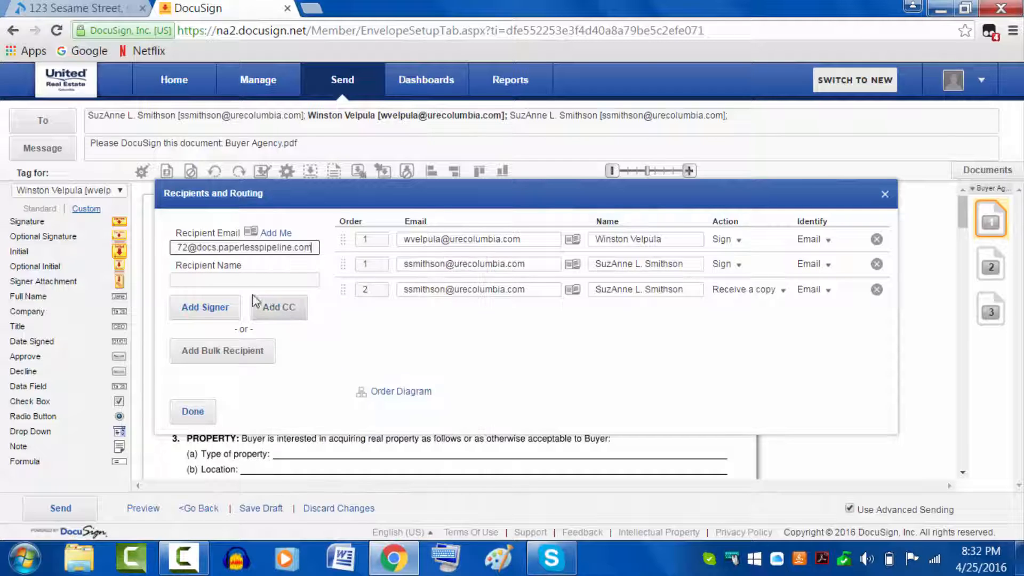
pyautogui.click(233, 280)
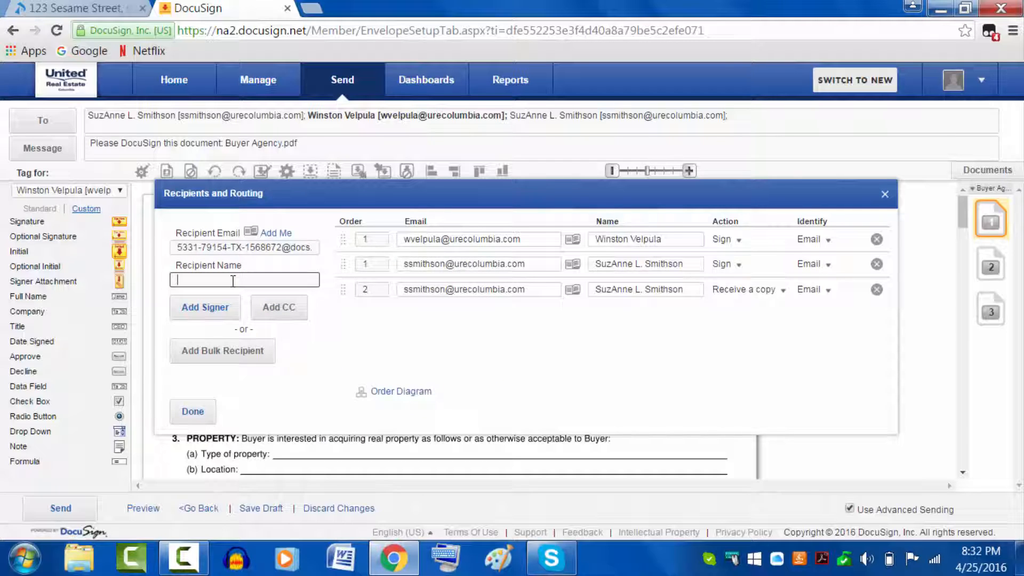
pyautogui.write('123 Sesame Street')
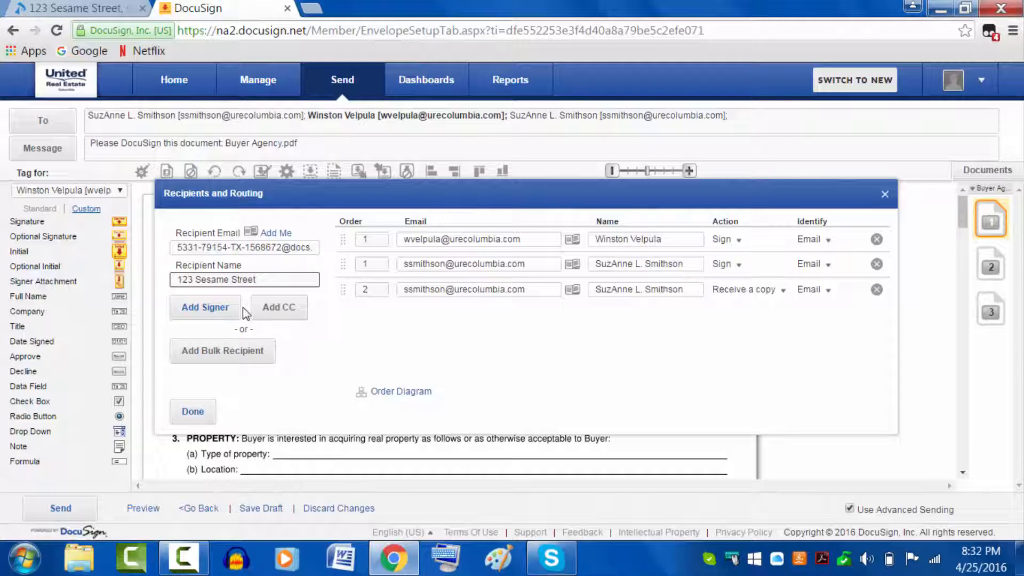
pyautogui.click(277, 308)
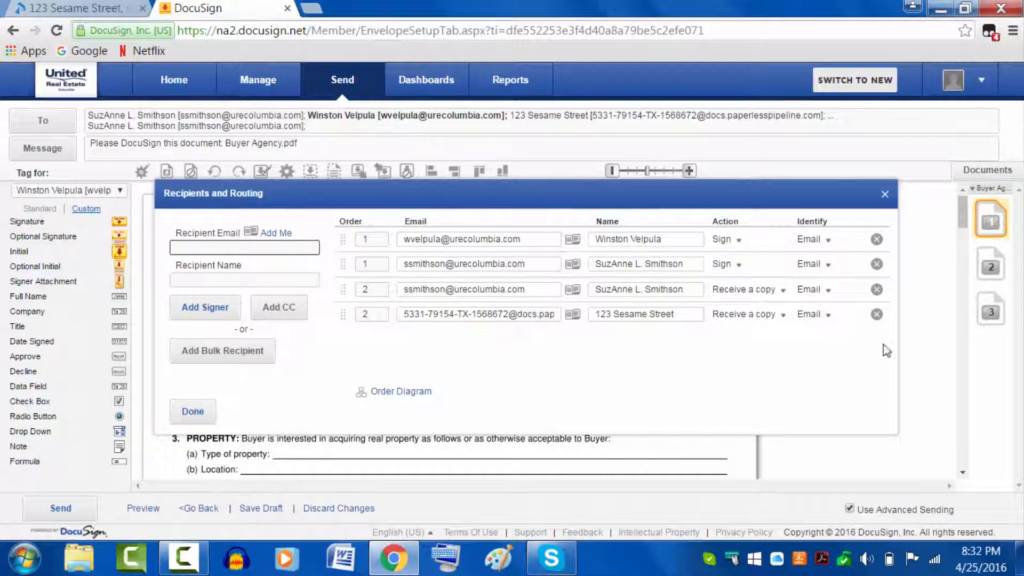
# Step: Place the first signer's Initial and Date Signed tags on page 1's Broker's Initials line
pyautogui.click(193, 412)
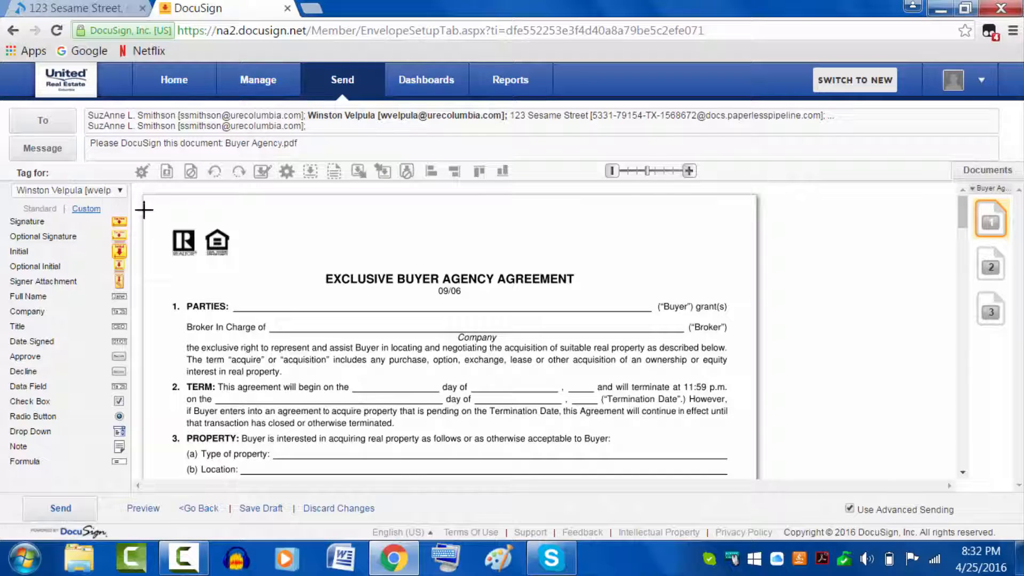
pyautogui.click(121, 190)
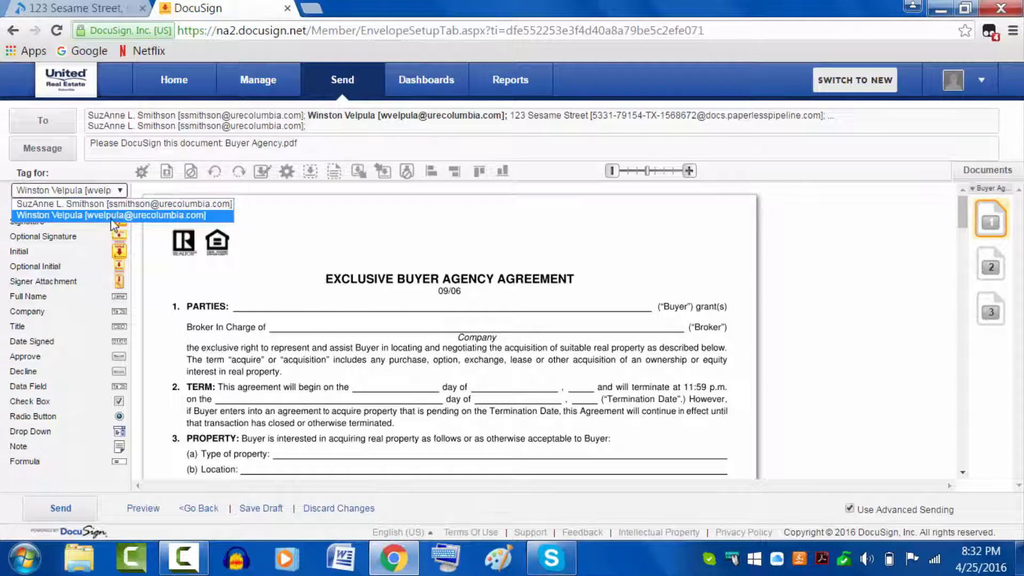
pyautogui.click(120, 189)
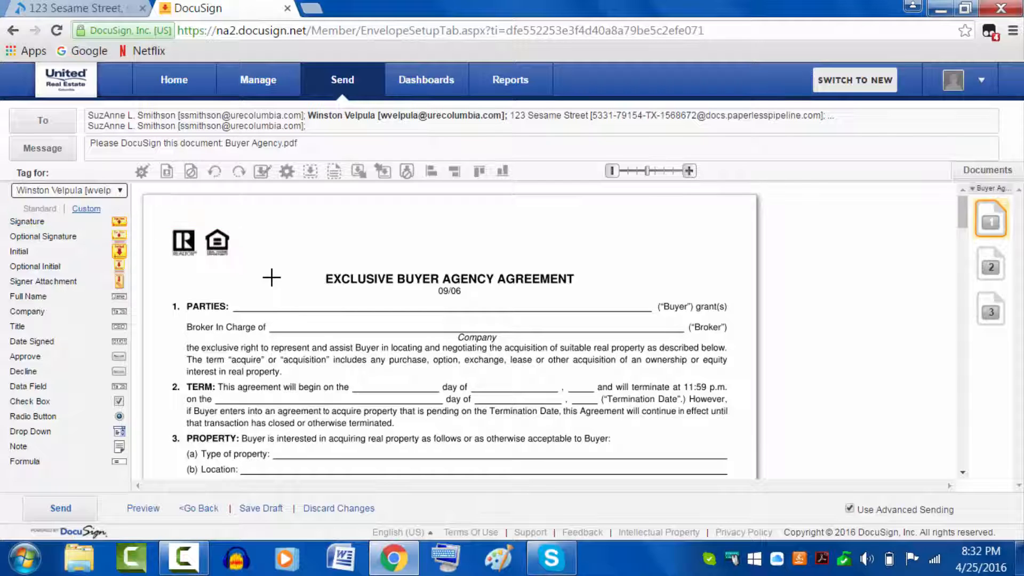
pyautogui.scroll(-12, 345, 350)
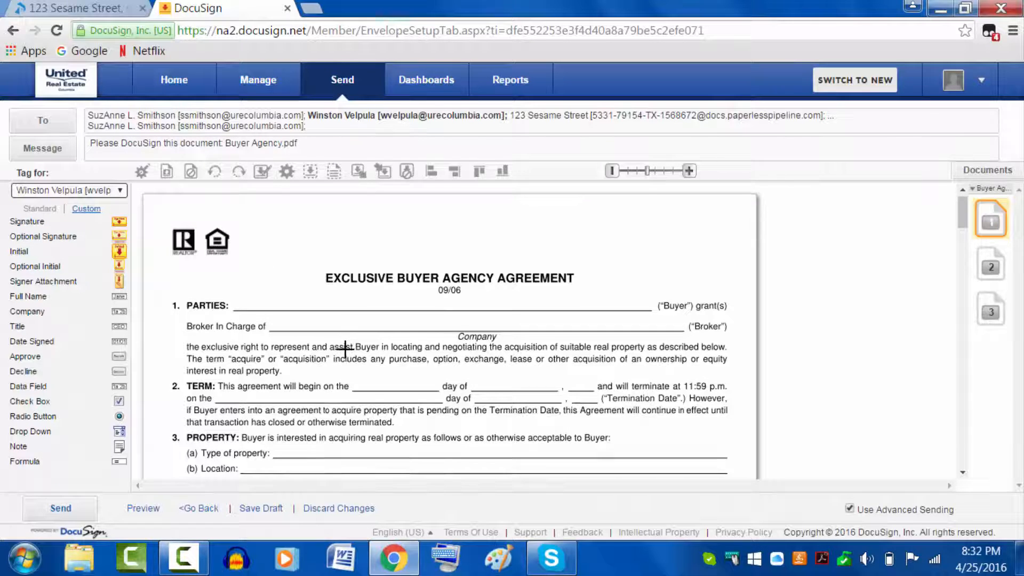
pyautogui.scroll(5, 345, 350)
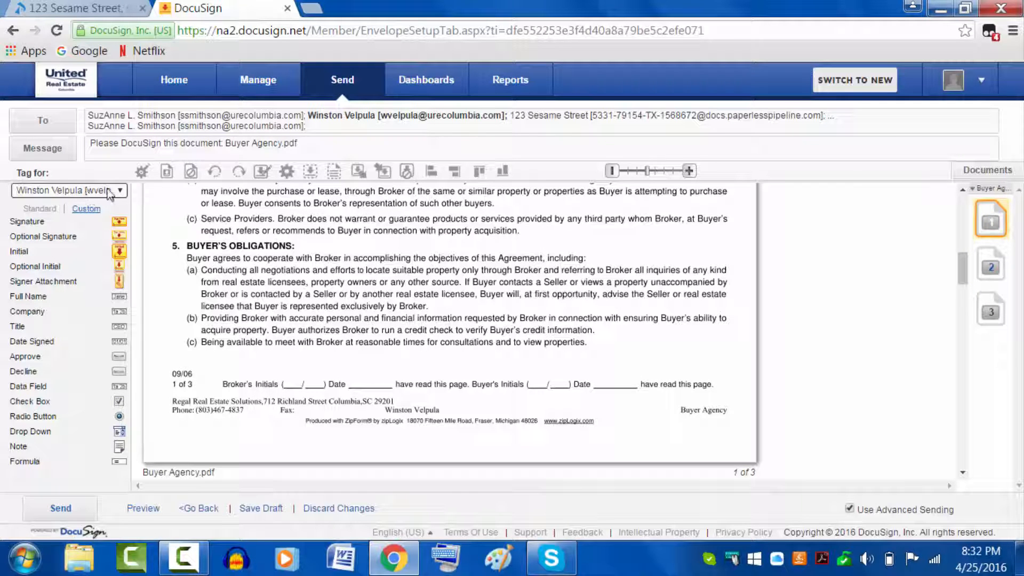
pyautogui.moveTo(119, 251); pyautogui.dragTo(278, 364)
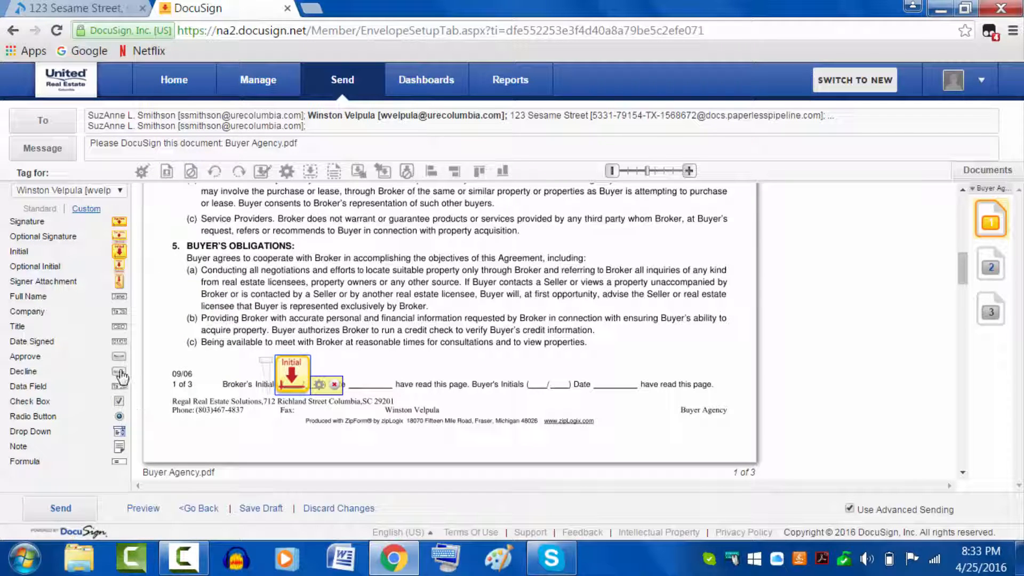
pyautogui.moveTo(119, 342); pyautogui.dragTo(346, 384)
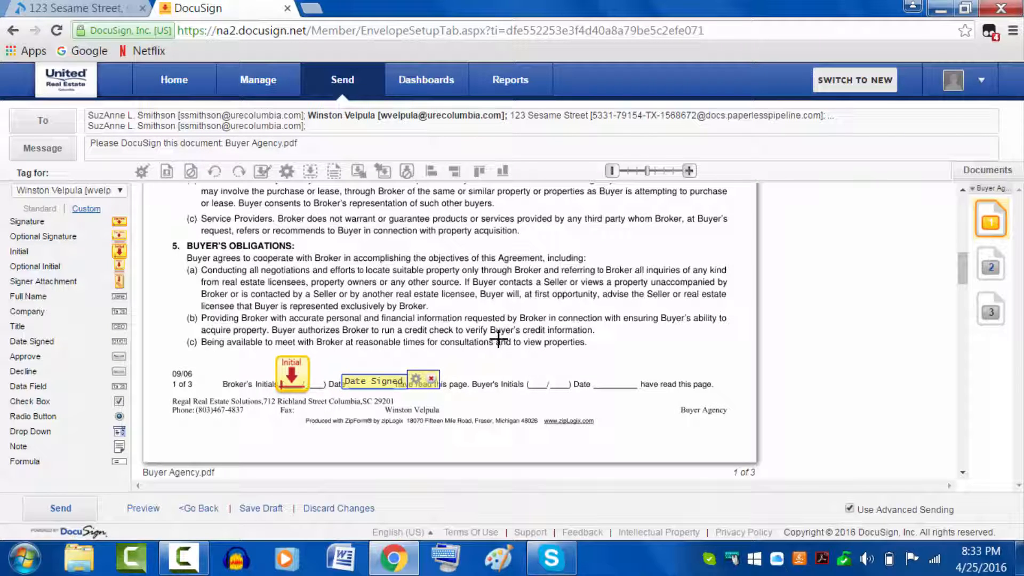
# Step: Place the first signer's Initial and Date Signed tags on page 2's Broker's Initials line
pyautogui.scroll(-5, 498, 336)
pyautogui.scroll(-12, 498, 337)
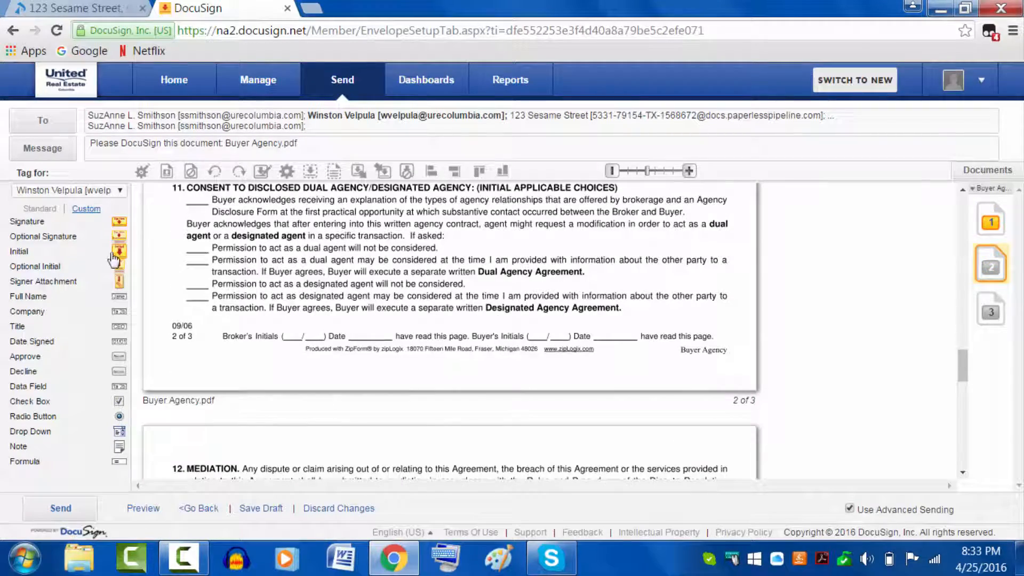
pyautogui.moveTo(115, 254); pyautogui.dragTo(283, 312)
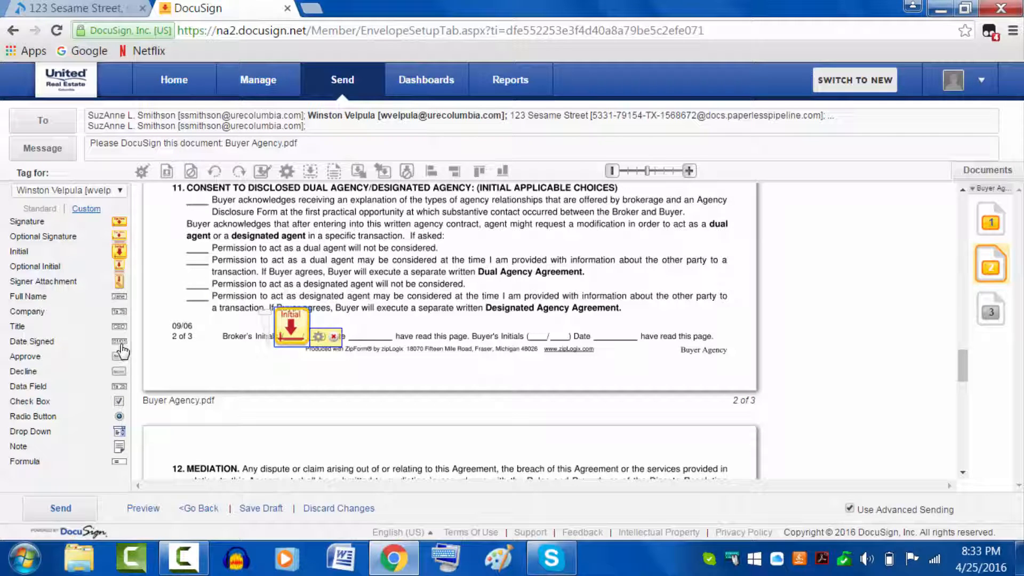
pyautogui.moveTo(119, 342); pyautogui.dragTo(364, 337)
pyautogui.scroll(-1, 469, 363)
pyautogui.scroll(-10, 470, 363)
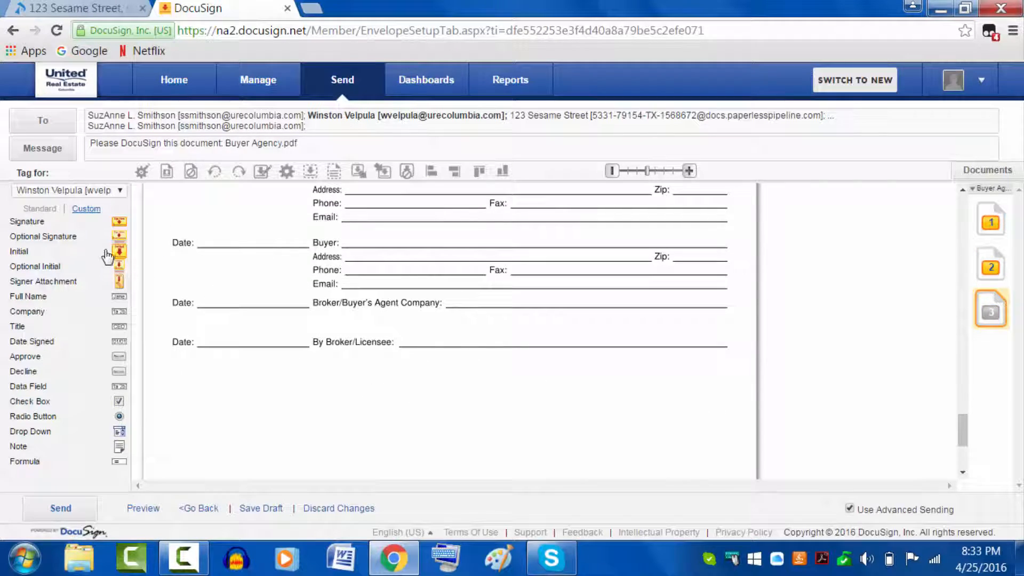
# Step: Tag page 3's company line with the first signer's signature, date and a 'United Real Estate Columbia' field
pyautogui.moveTo(119, 224)
pyautogui.mouseDown()
pyautogui.moveTo(360, 283)
pyautogui.moveTo(446, 285)
pyautogui.mouseUp()
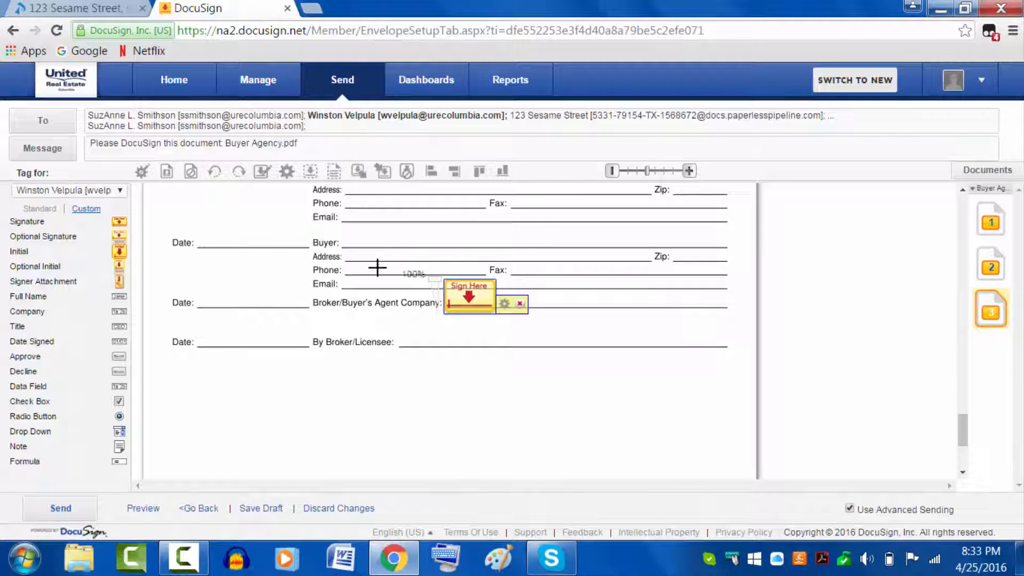
pyautogui.moveTo(120, 342); pyautogui.dragTo(222, 296)
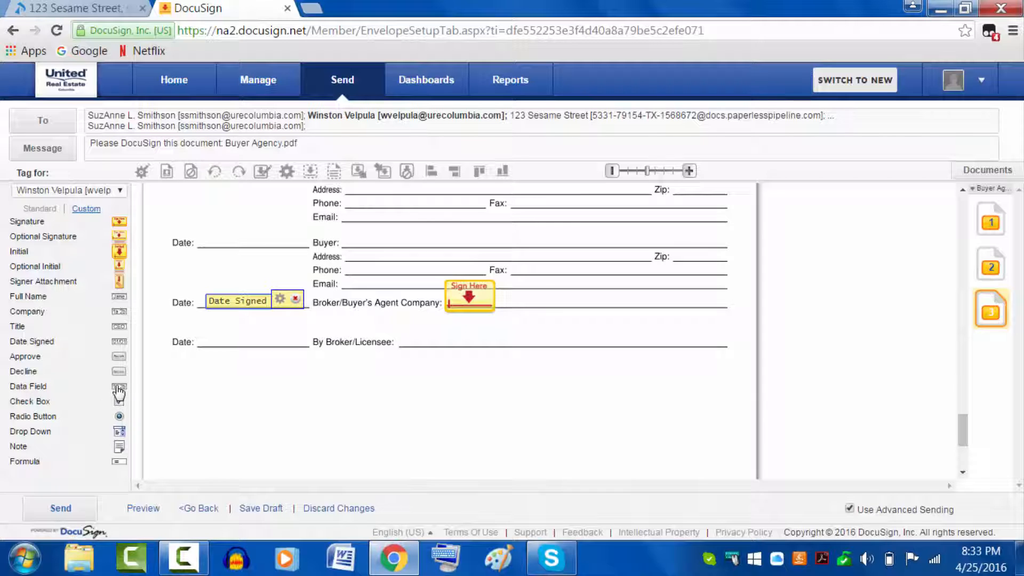
pyautogui.moveTo(118, 400); pyautogui.dragTo(548, 300)
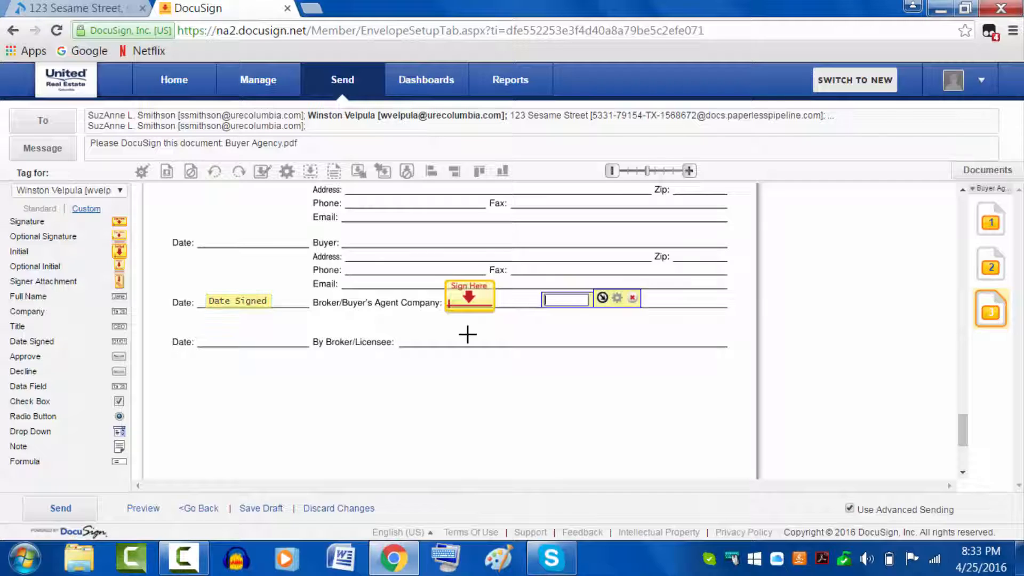
pyautogui.moveTo(604, 301); pyautogui.dragTo(754, 293)
pyautogui.click(591, 300)
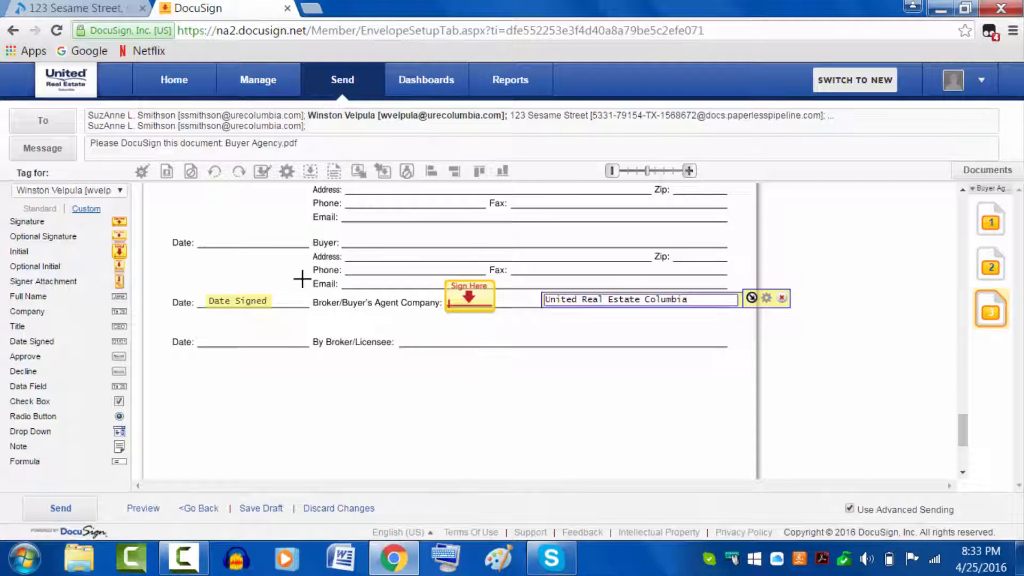
pyautogui.click(117, 193)
pyautogui.click(112, 201)
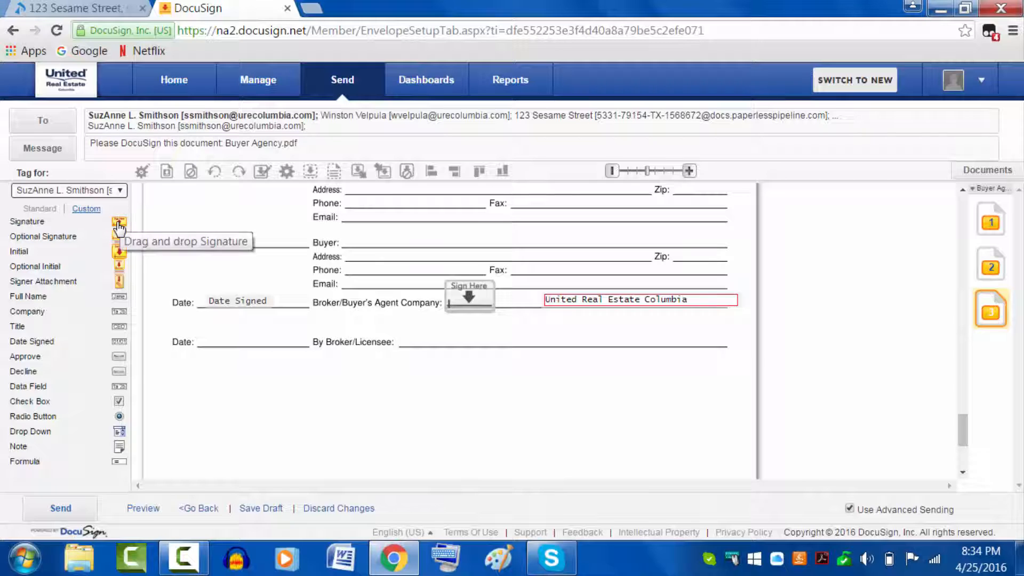
pyautogui.moveTo(120, 222)
pyautogui.mouseDown()
pyautogui.moveTo(381, 298)
pyautogui.moveTo(415, 316)
pyautogui.moveTo(415, 327)
pyautogui.mouseUp()
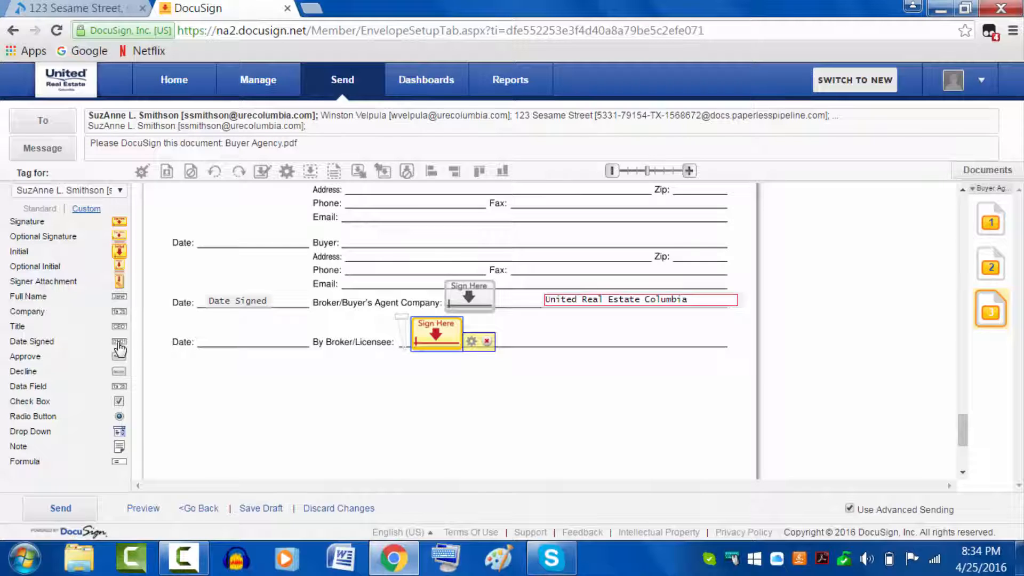
pyautogui.moveTo(119, 341); pyautogui.dragTo(216, 339)
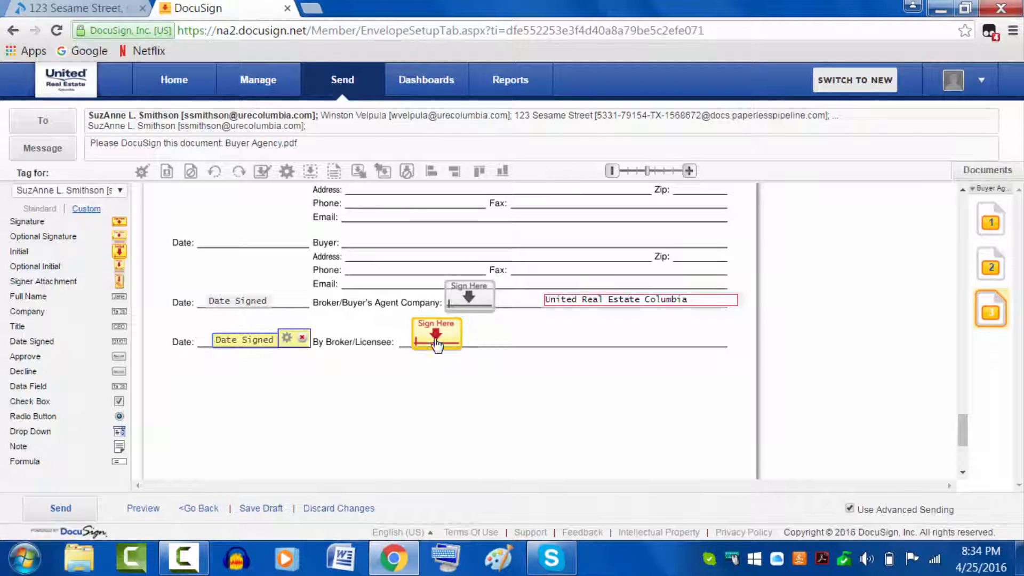
pyautogui.scroll(3, 547, 386)
pyautogui.scroll(1, 548, 387)
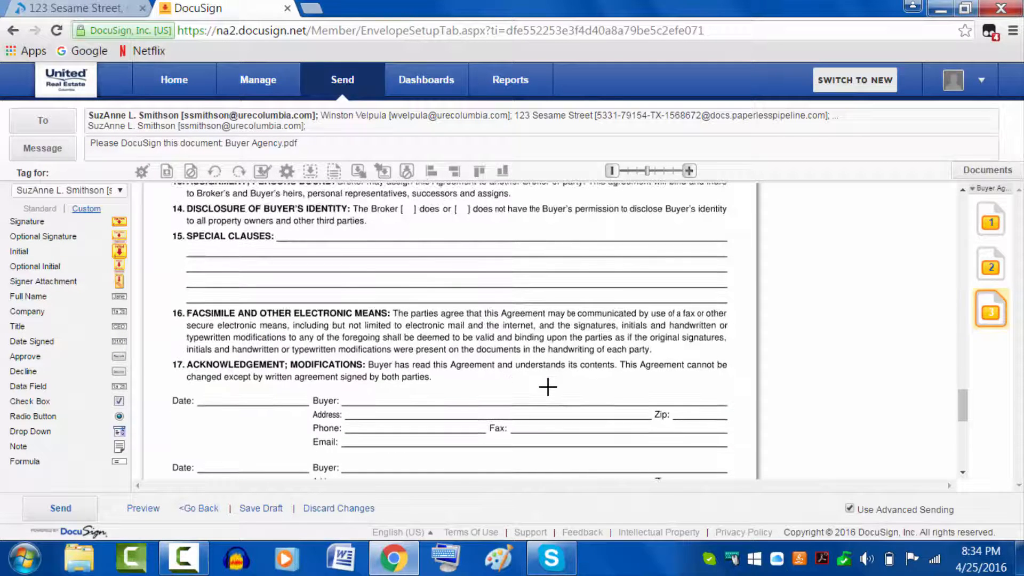
pyautogui.scroll(15, 548, 387)
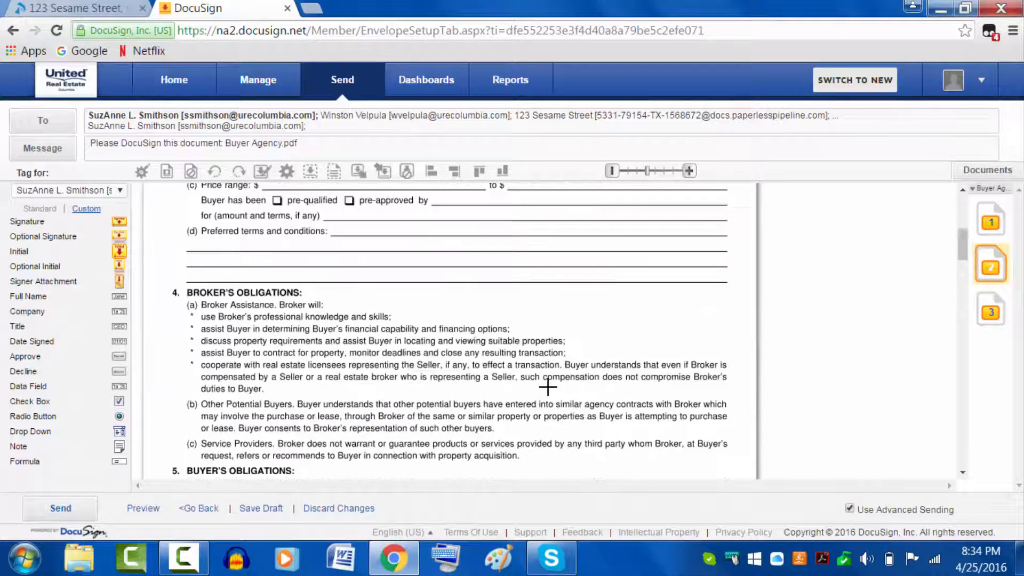
pyautogui.scroll(10, 548, 387)
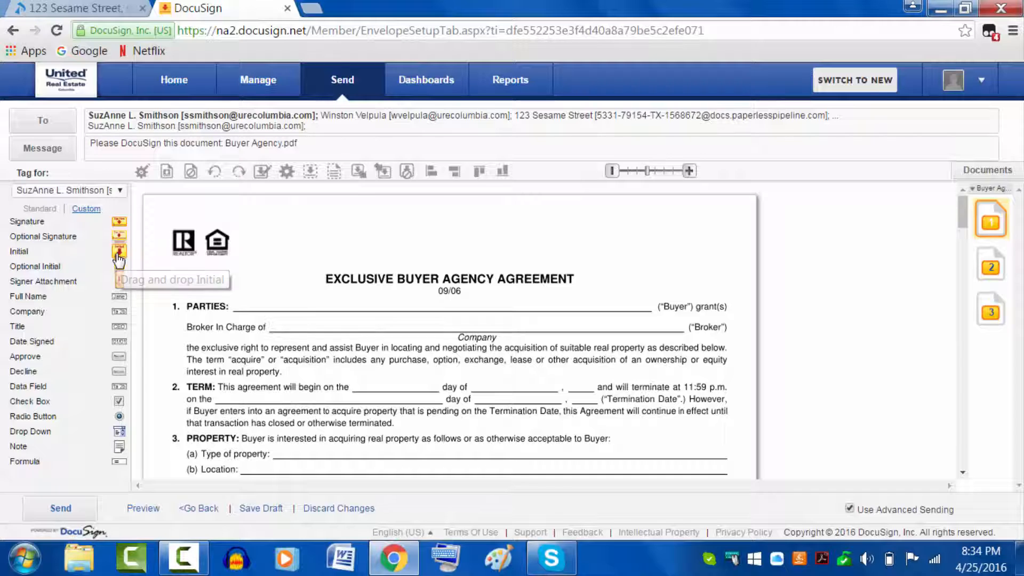
pyautogui.moveTo(118, 256); pyautogui.dragTo(191, 320)
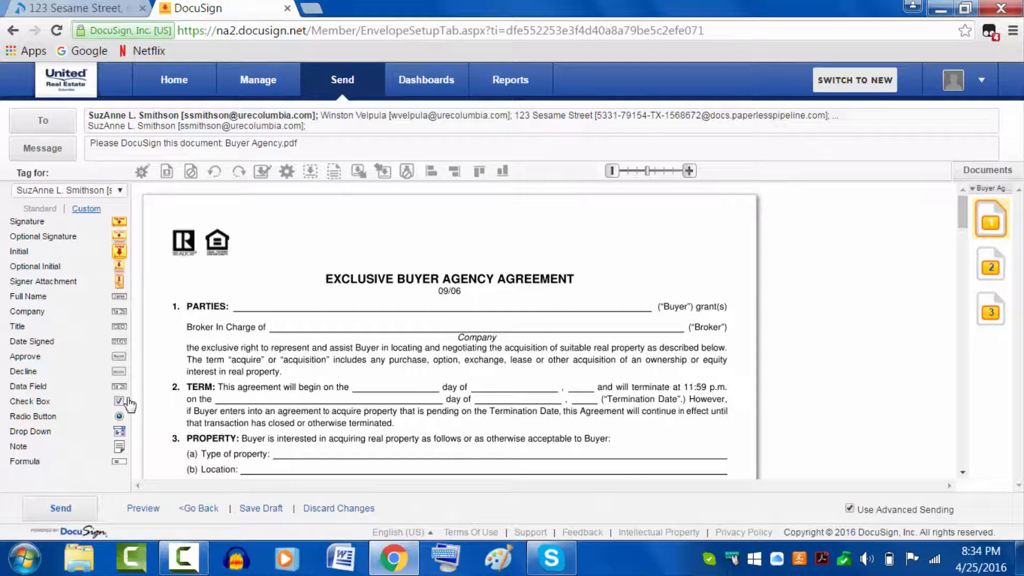
pyautogui.moveTo(128, 405); pyautogui.dragTo(249, 322)
pyautogui.scroll(-5, 454, 339)
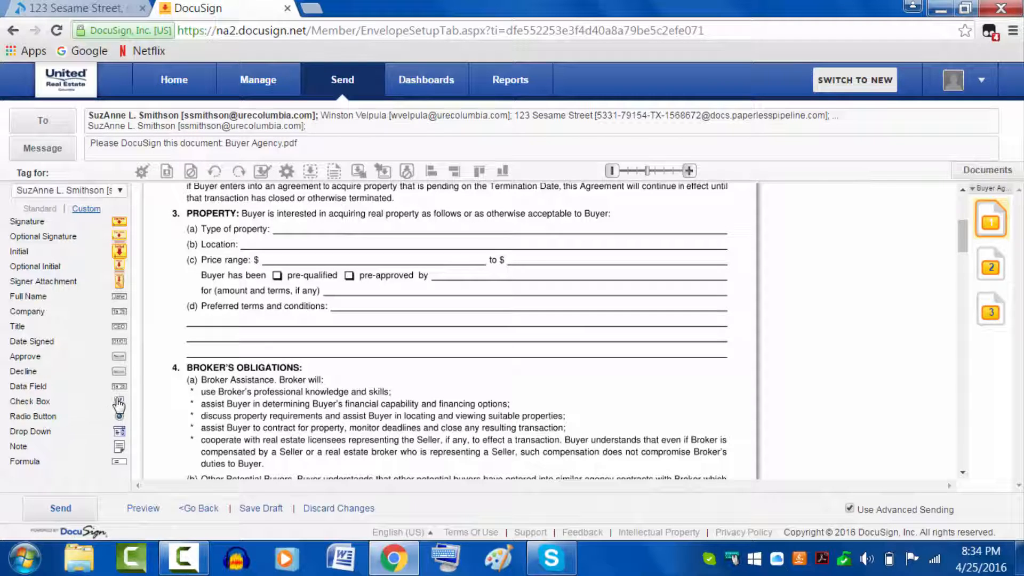
pyautogui.moveTo(119, 406); pyautogui.dragTo(274, 271)
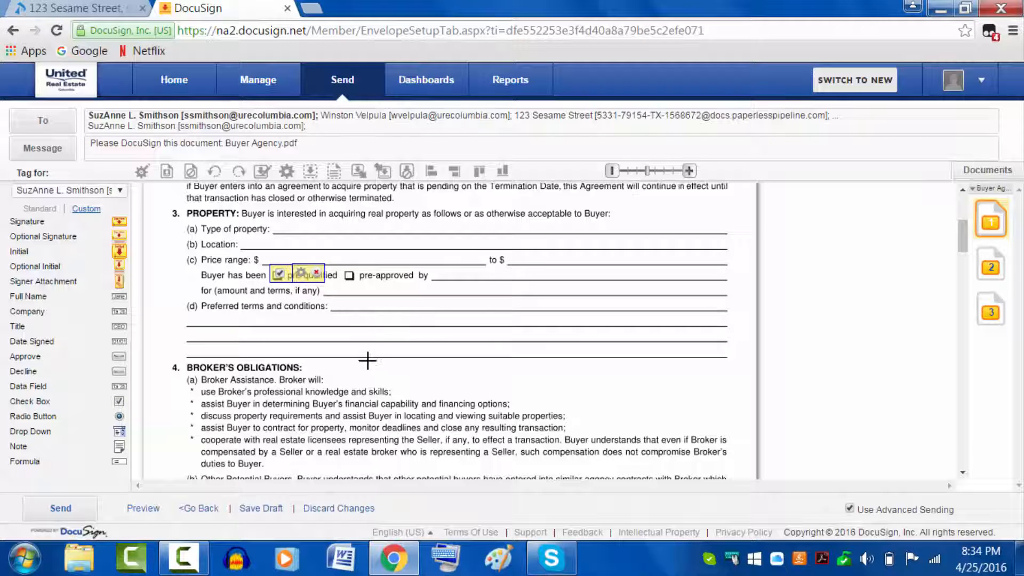
pyautogui.scroll(-3, 425, 328)
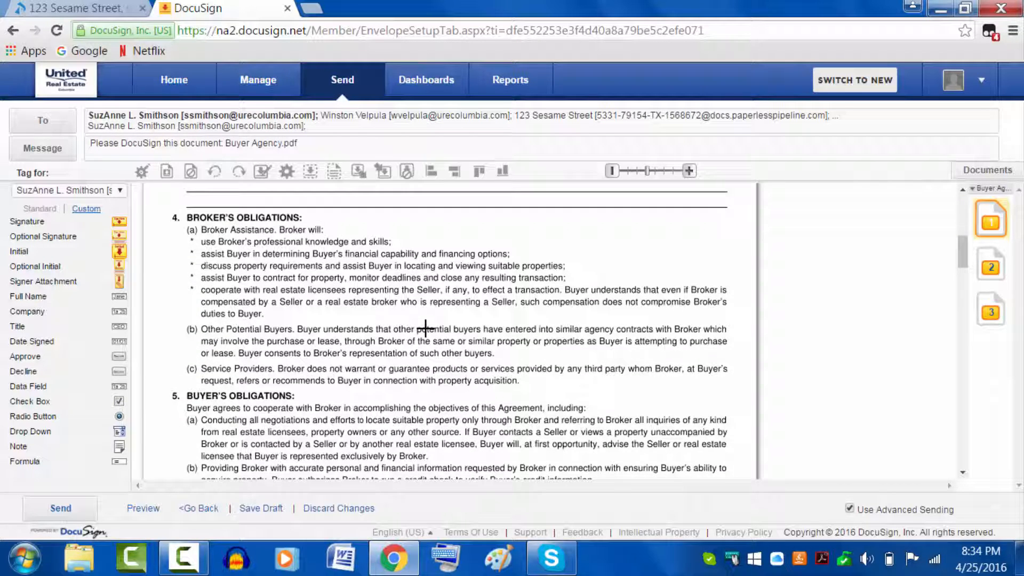
pyautogui.scroll(-3, 425, 328)
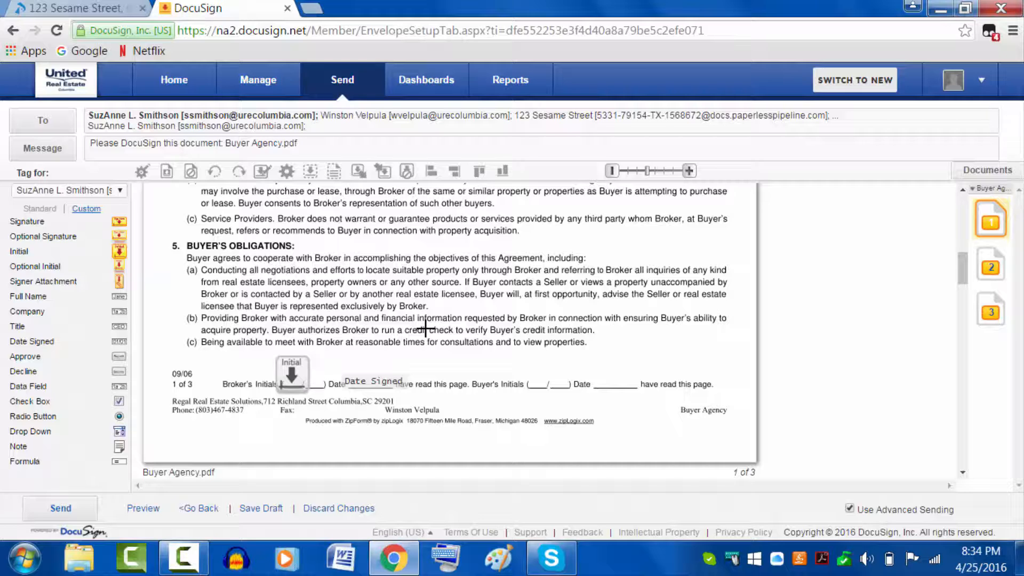
pyautogui.scroll(14, 425, 328)
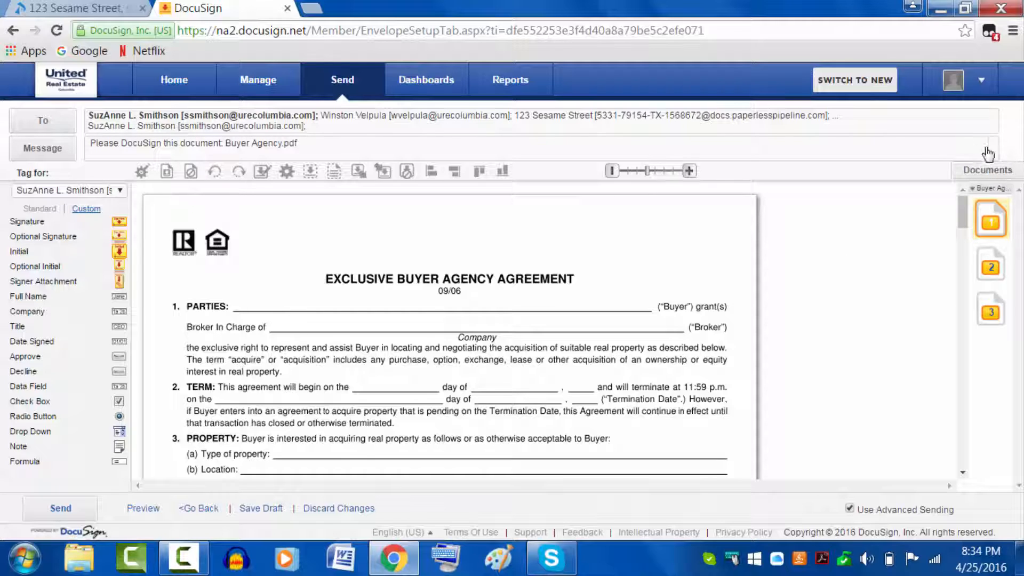
pyautogui.click(989, 175)
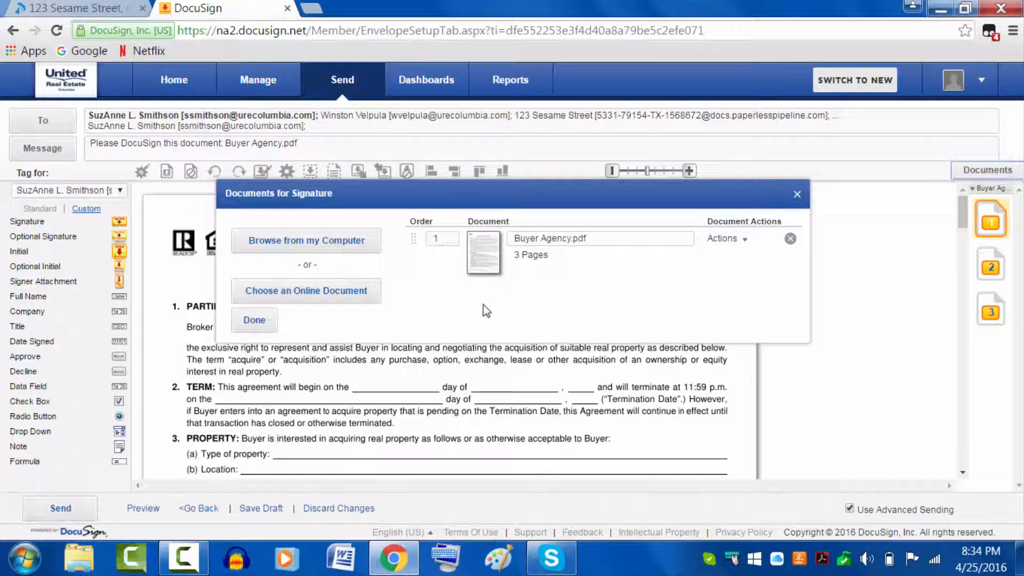
pyautogui.click(798, 195)
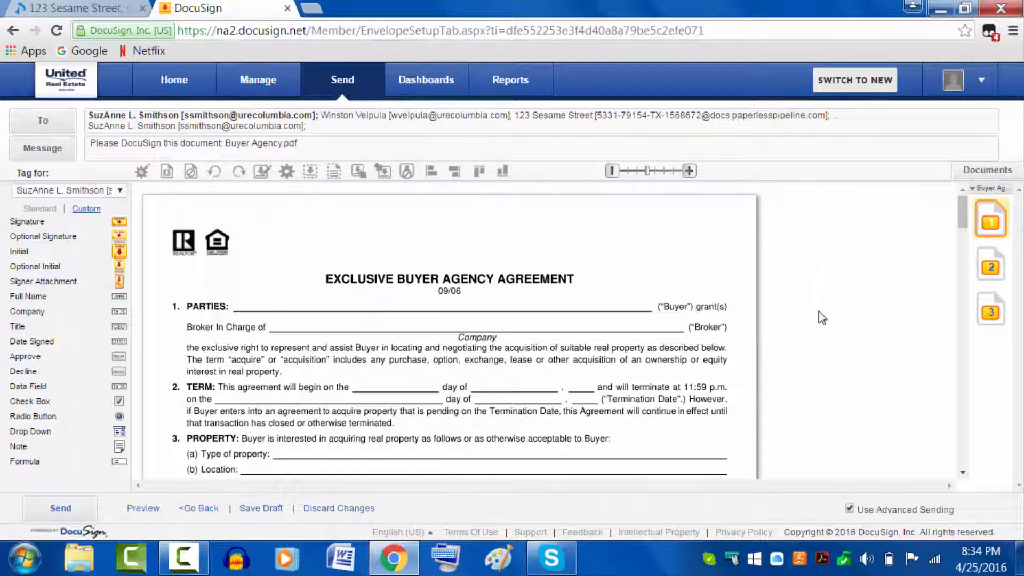
pyautogui.scroll(-4, 831, 361)
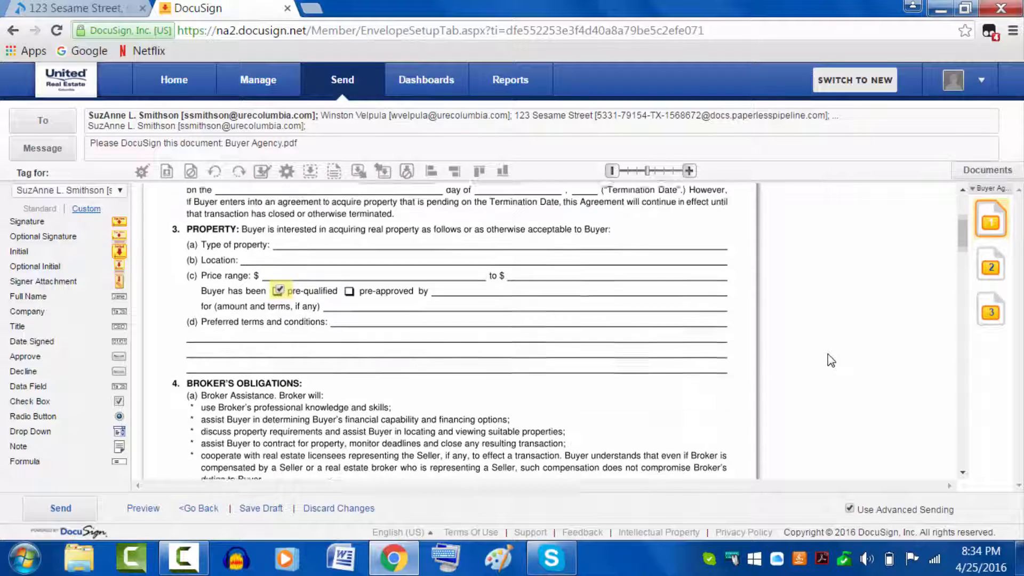
pyautogui.scroll(-15, 830, 361)
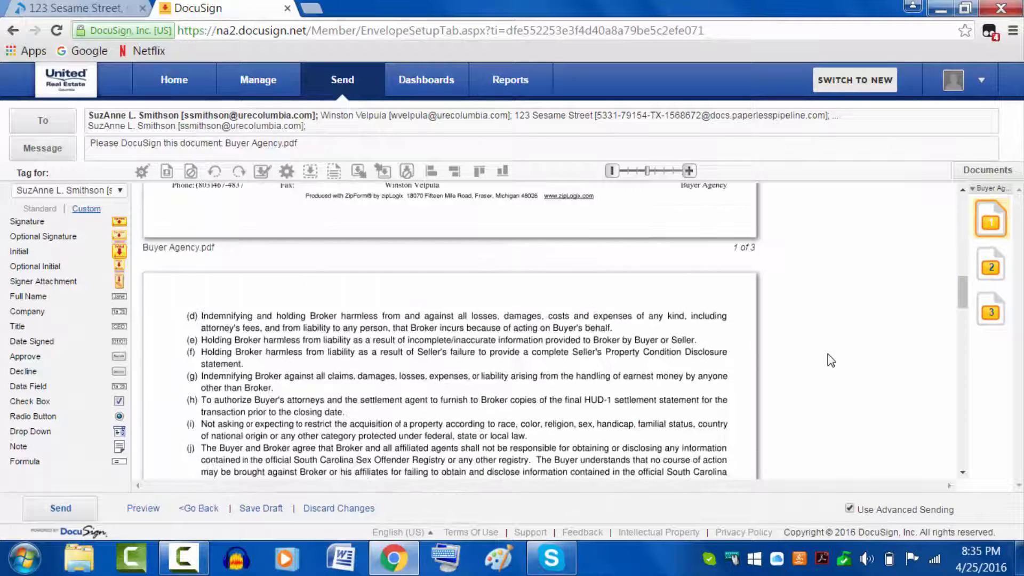
pyautogui.scroll(-10, 831, 360)
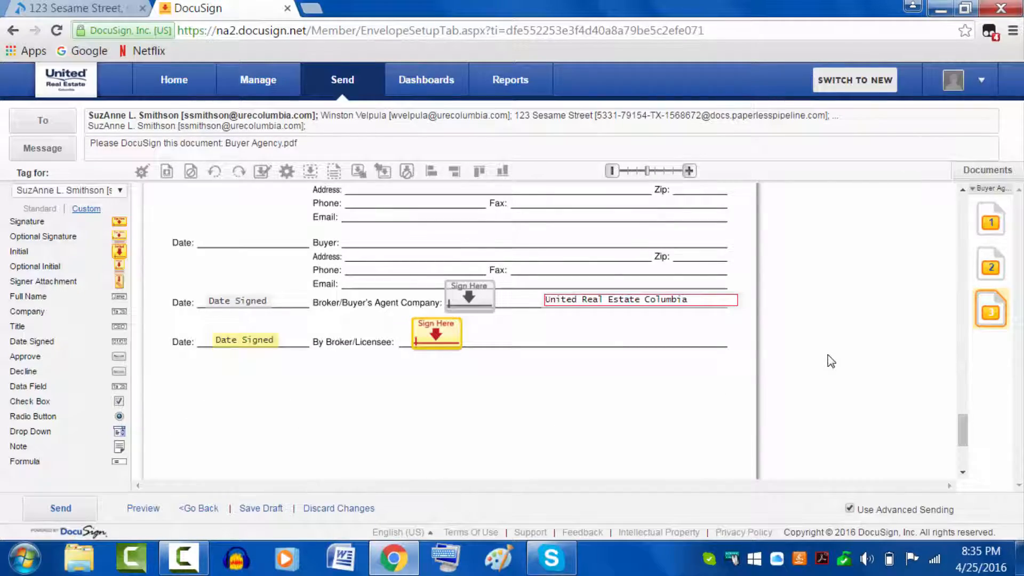
pyautogui.scroll(10, 831, 360)
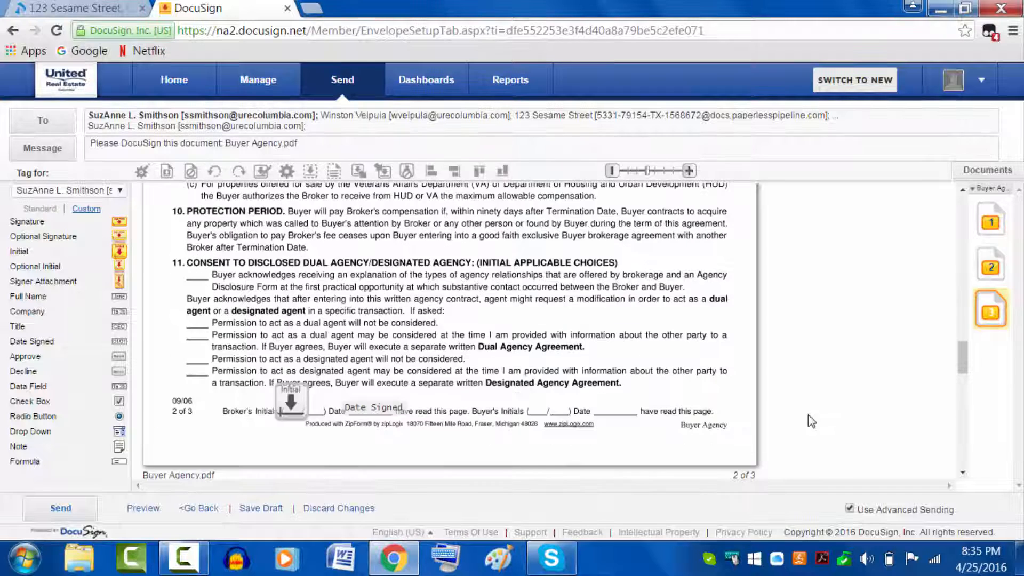
pyautogui.click(184, 557)
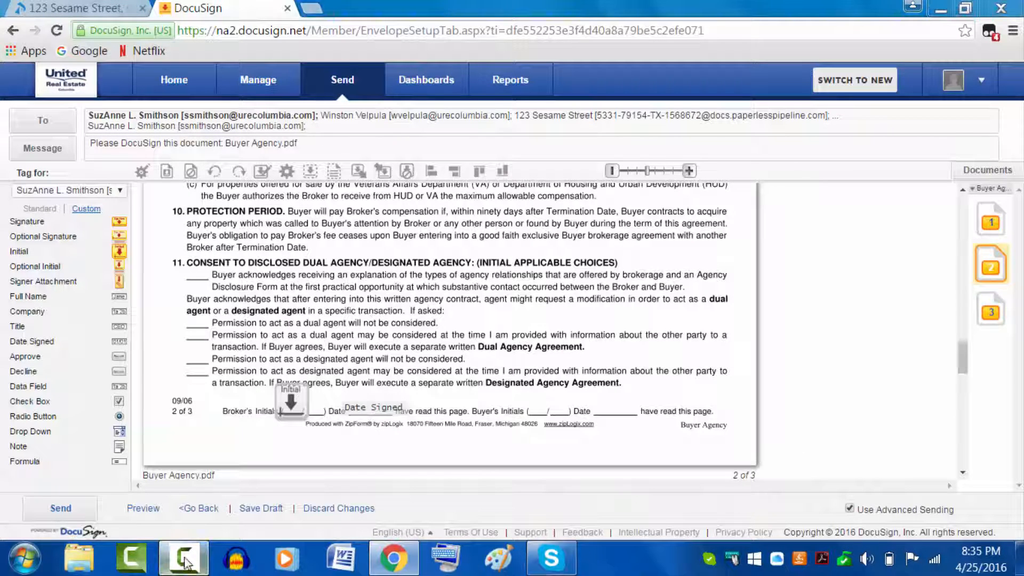
pyautogui.click(888, 403)
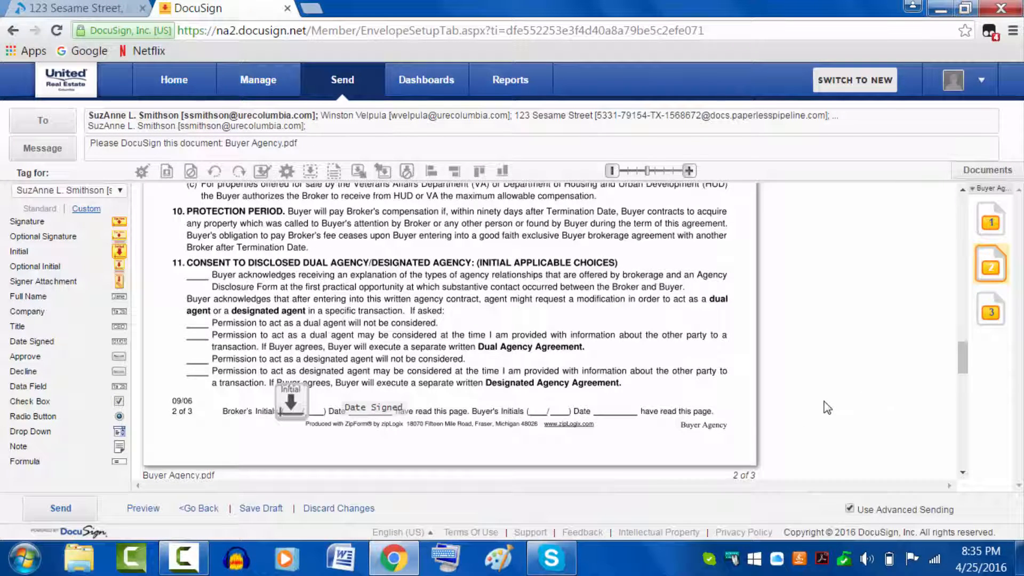
pyautogui.scroll(15, 842, 419)
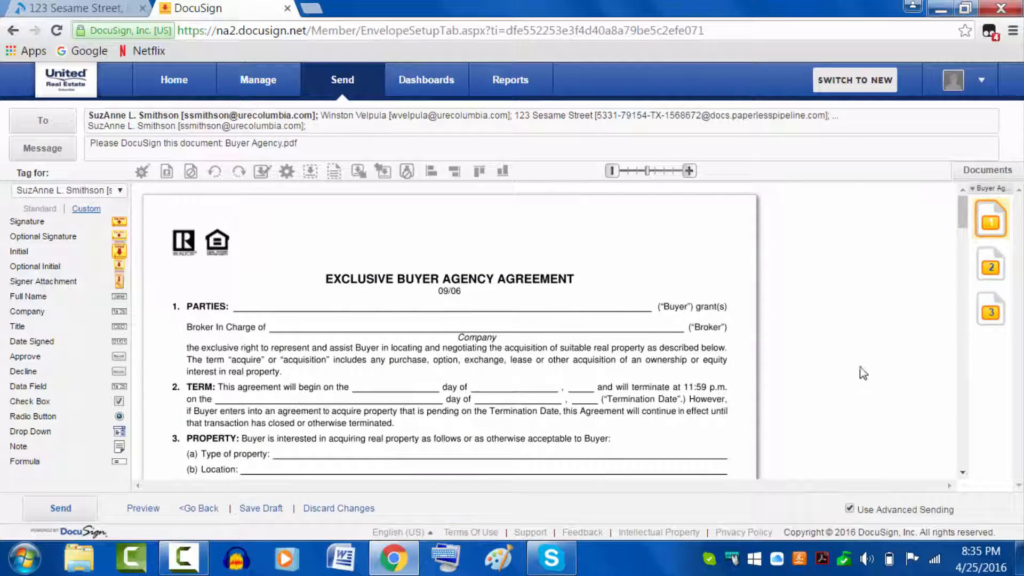
pyautogui.click(52, 128)
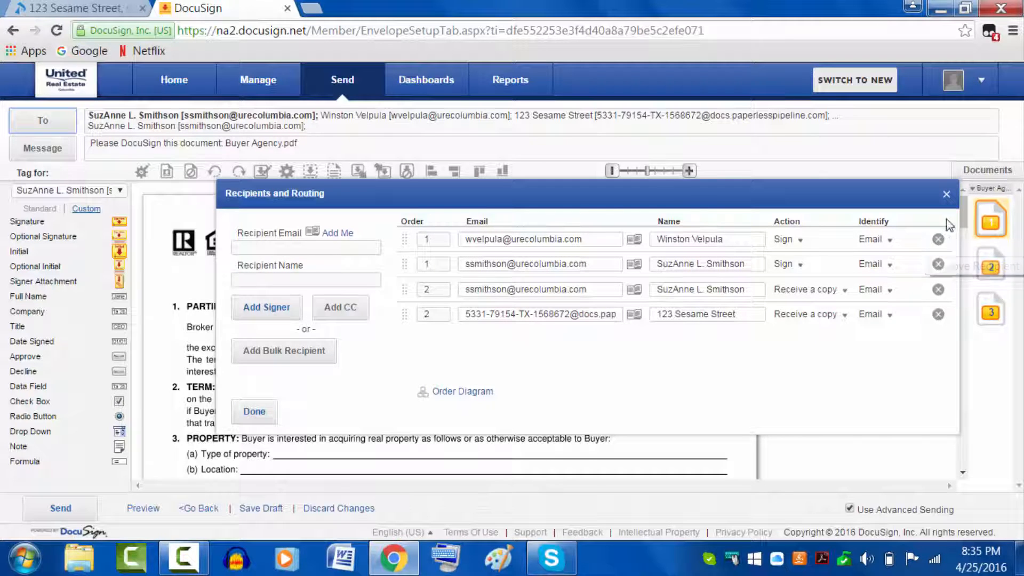
# Step: Delete the other signer with their tags, then place an Initial tag on page 1's Broker's Initials
pyautogui.click(938, 240)
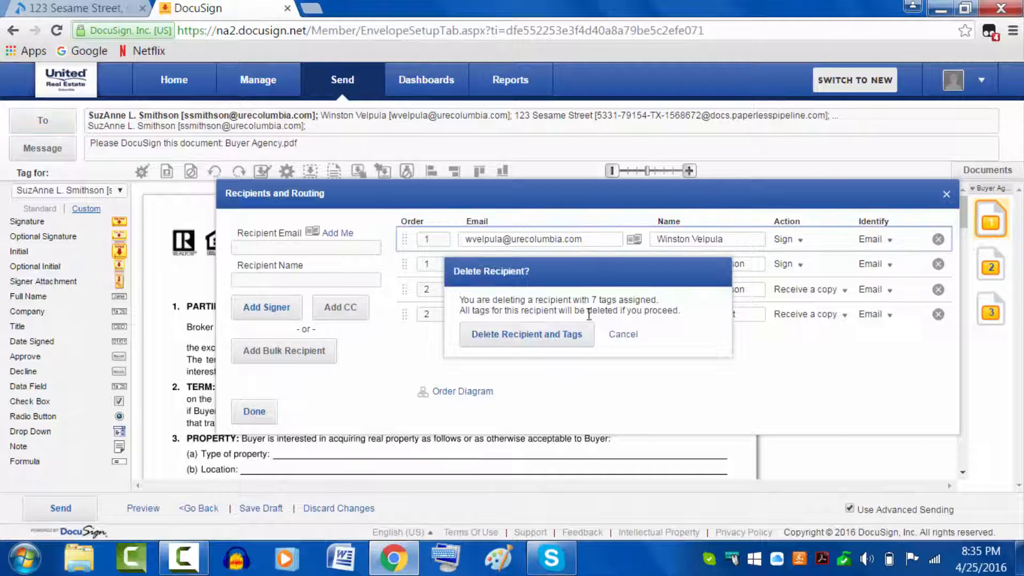
pyautogui.click(537, 336)
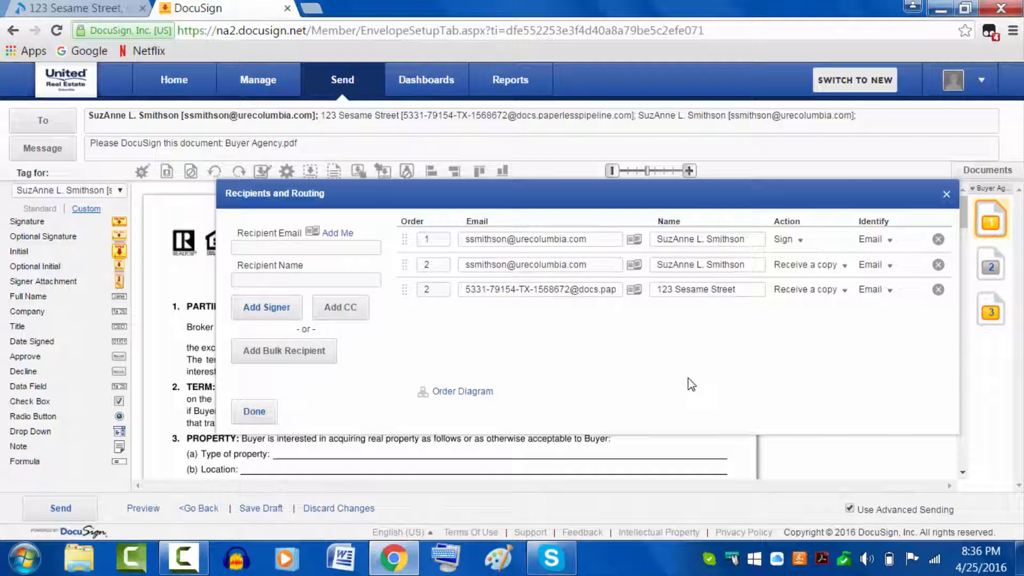
pyautogui.click(254, 413)
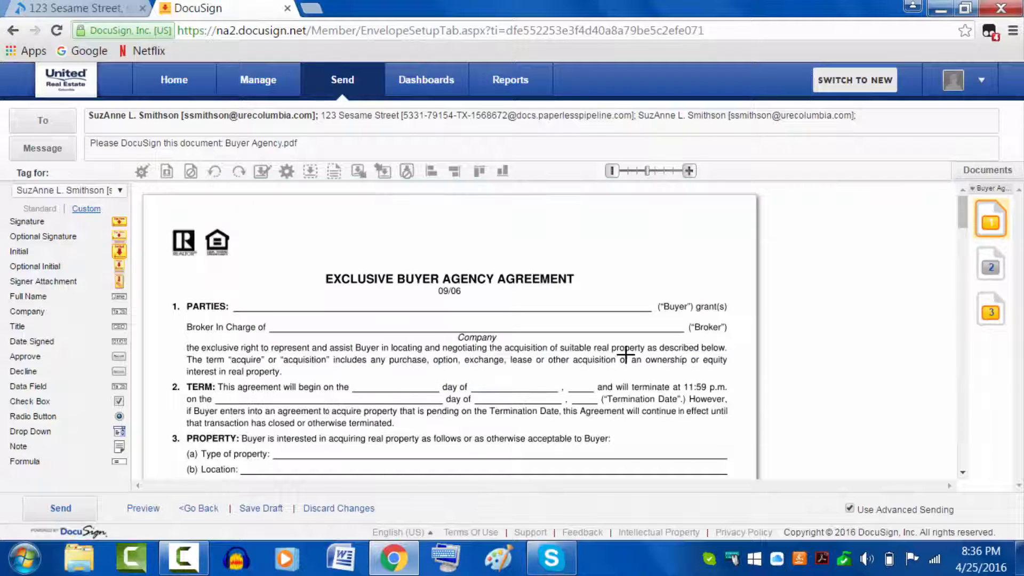
pyautogui.scroll(-10, 626, 353)
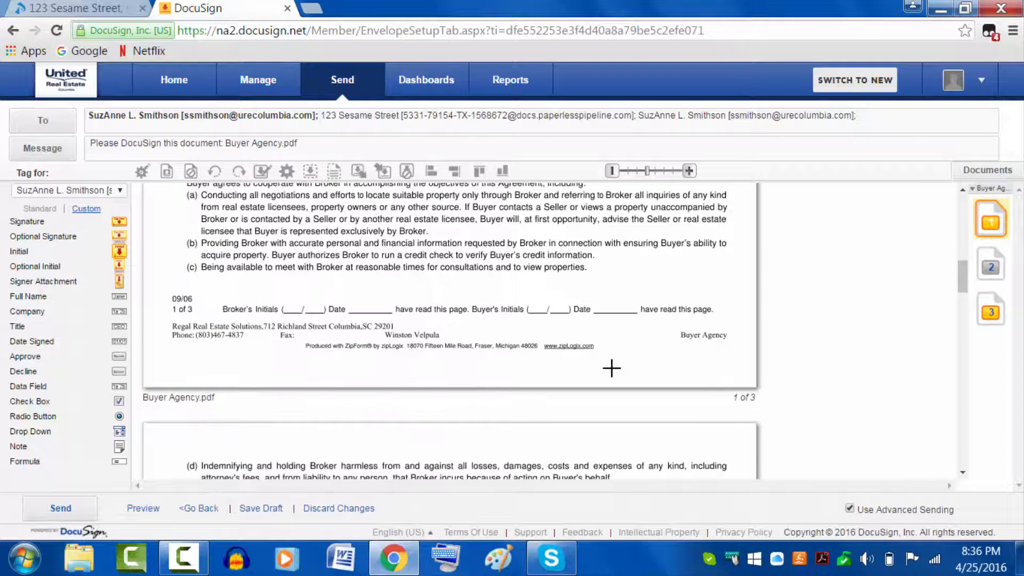
pyautogui.scroll(1, 611, 367)
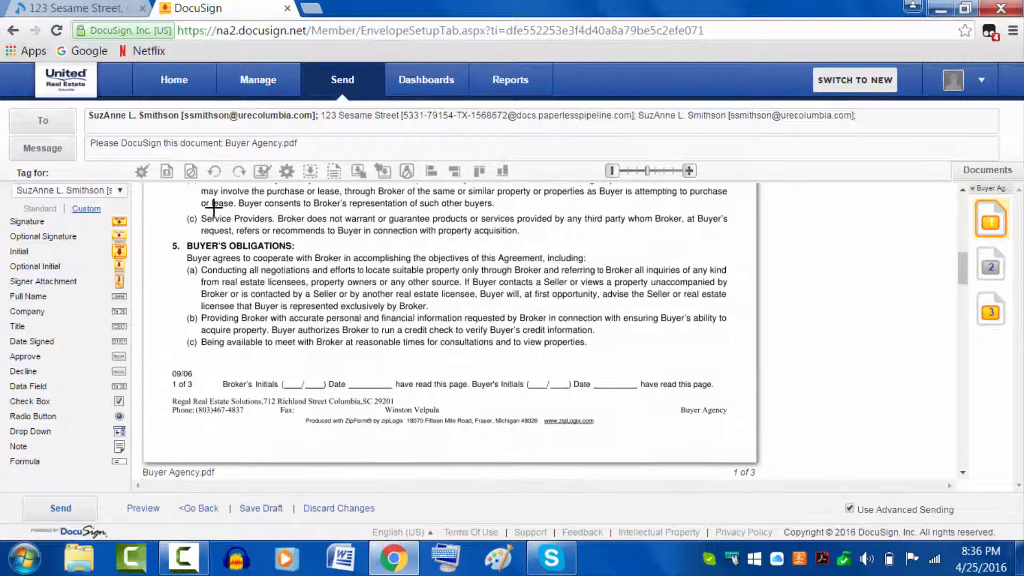
pyautogui.moveTo(115, 257); pyautogui.dragTo(292, 375)
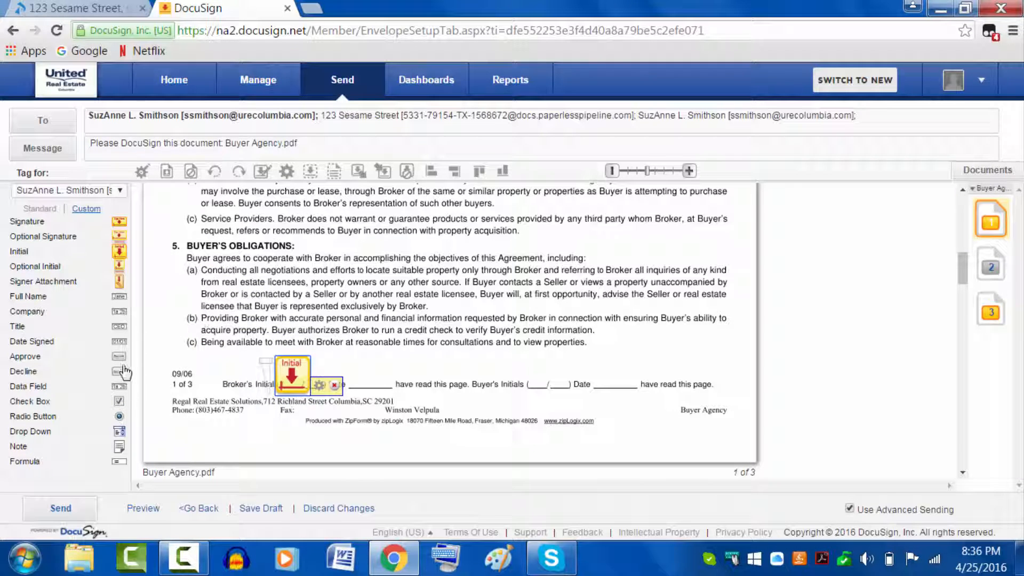
# Step: Add a Date Signed tag to the Date blank beside page 1's broker initials
pyautogui.moveTo(119, 342); pyautogui.dragTo(385, 386)
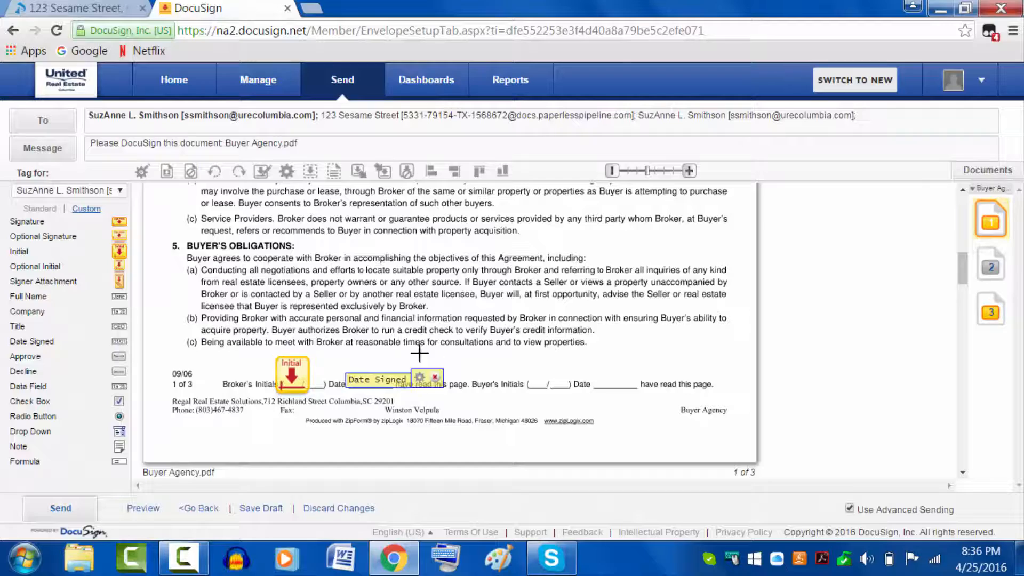
pyautogui.scroll(-8, 597, 349)
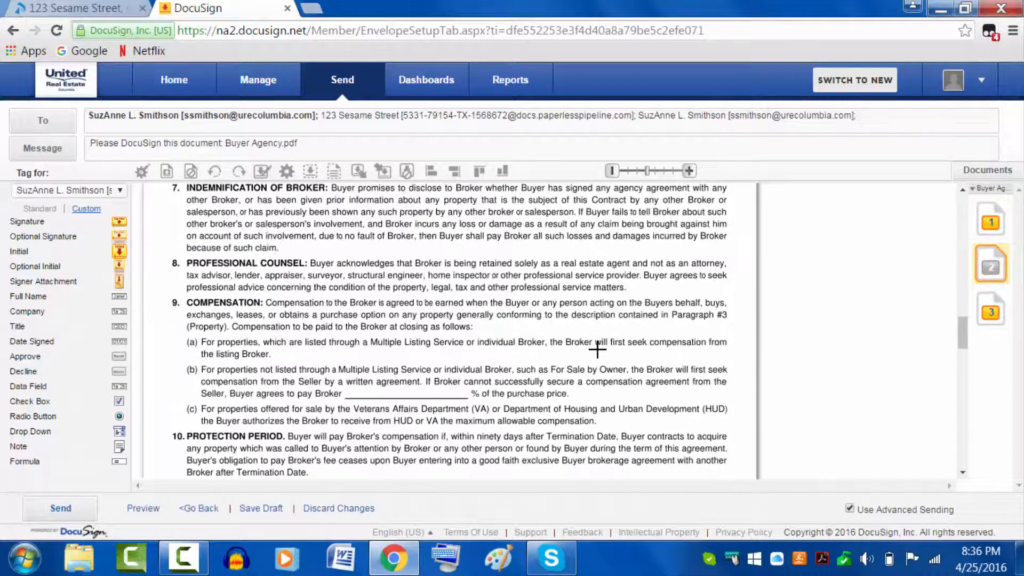
pyautogui.scroll(-10, 454, 353)
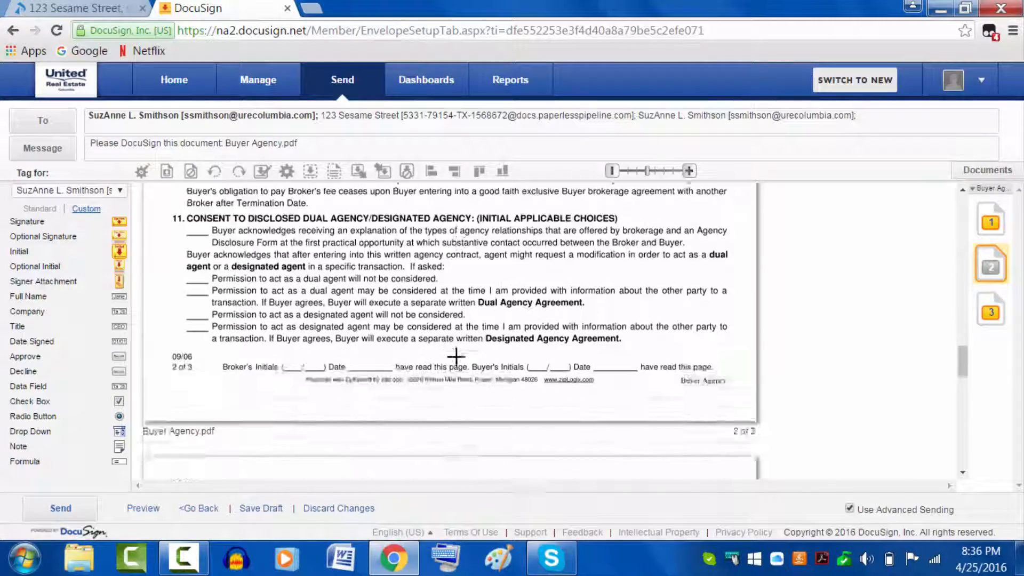
pyautogui.scroll(-7, 456, 357)
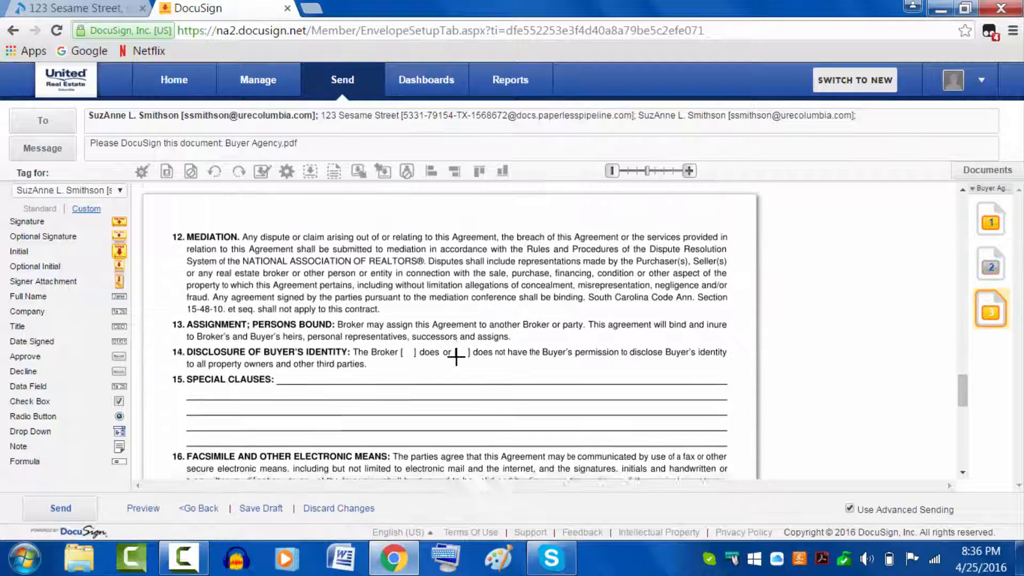
pyautogui.scroll(-3, 456, 363)
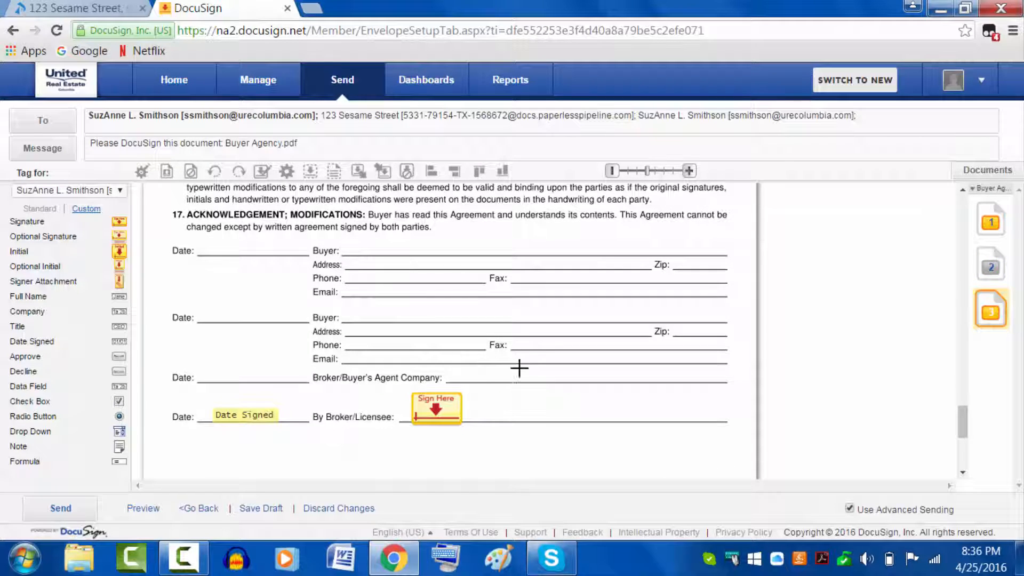
pyautogui.scroll(-3, 520, 390)
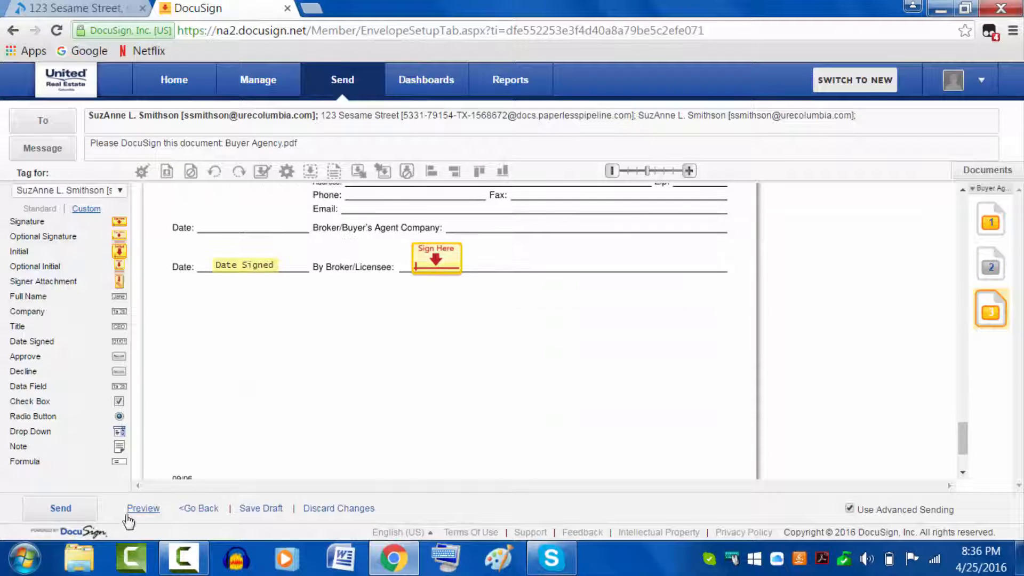
# Step: Send the Buyer Agency envelope and choose Yes to sign it immediately
pyautogui.click(60, 509)
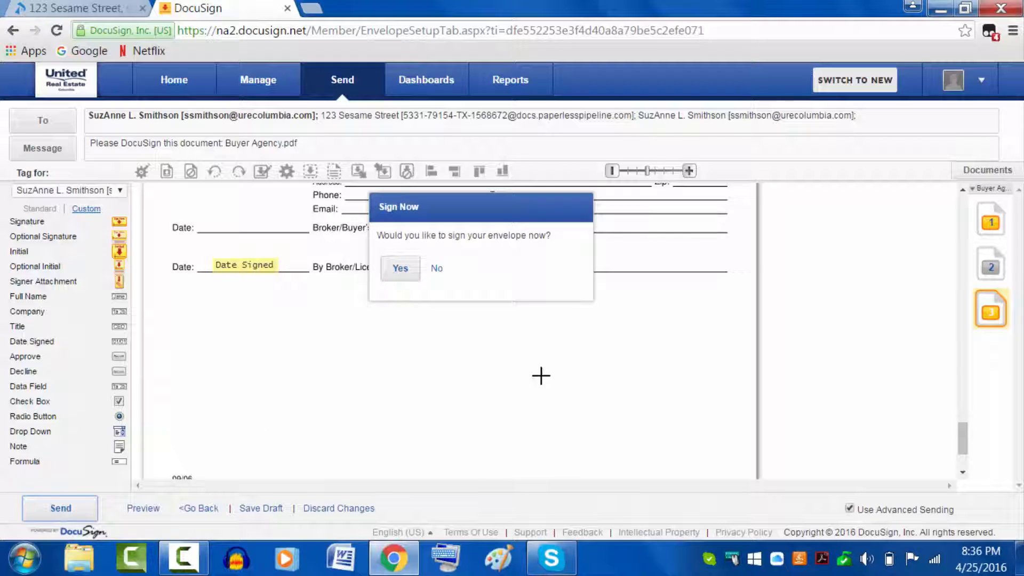
pyautogui.click(401, 273)
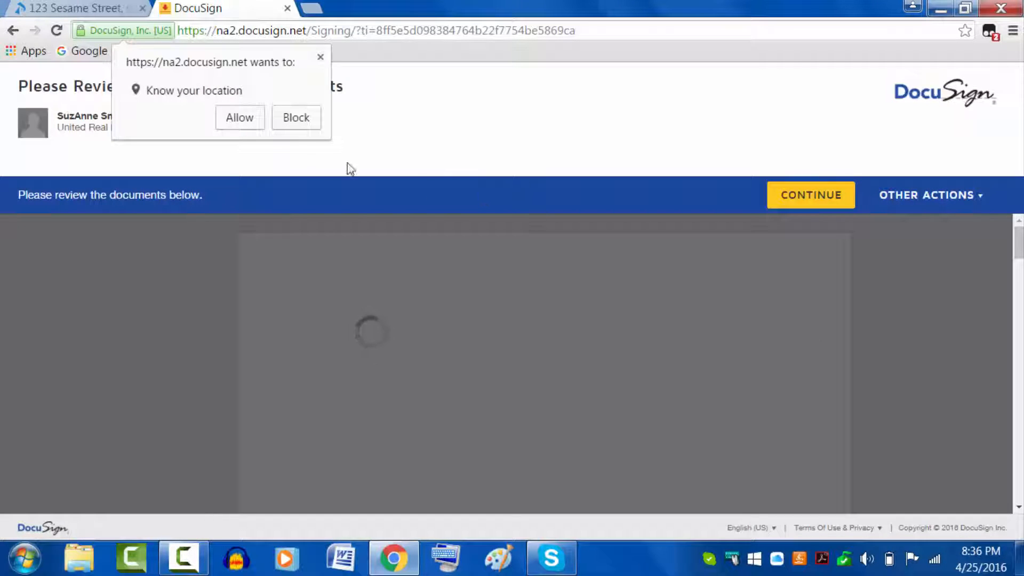
# Step: Block the location request, begin the review, and initial the page 1 footer
pyautogui.click(291, 120)
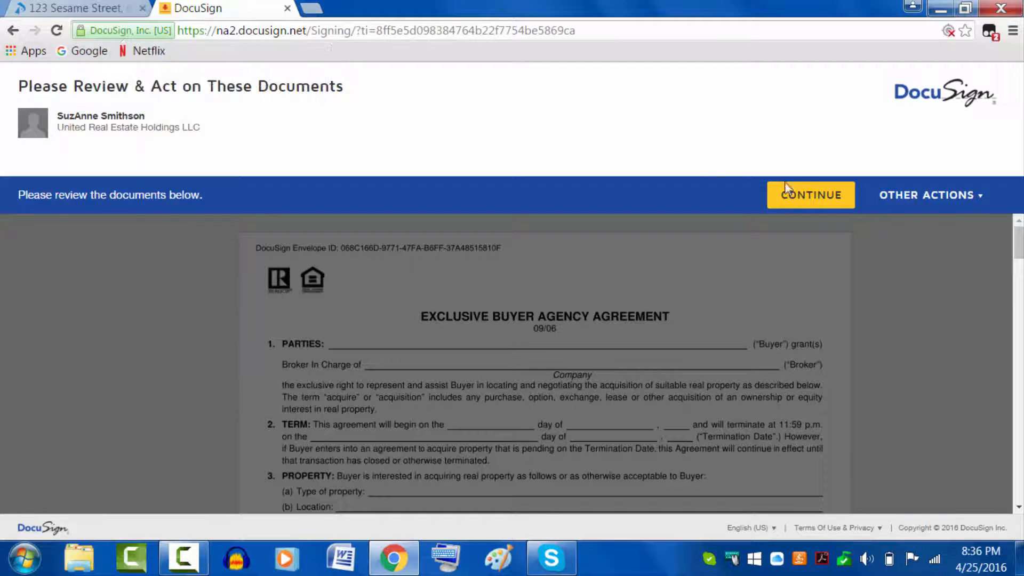
pyautogui.click(832, 197)
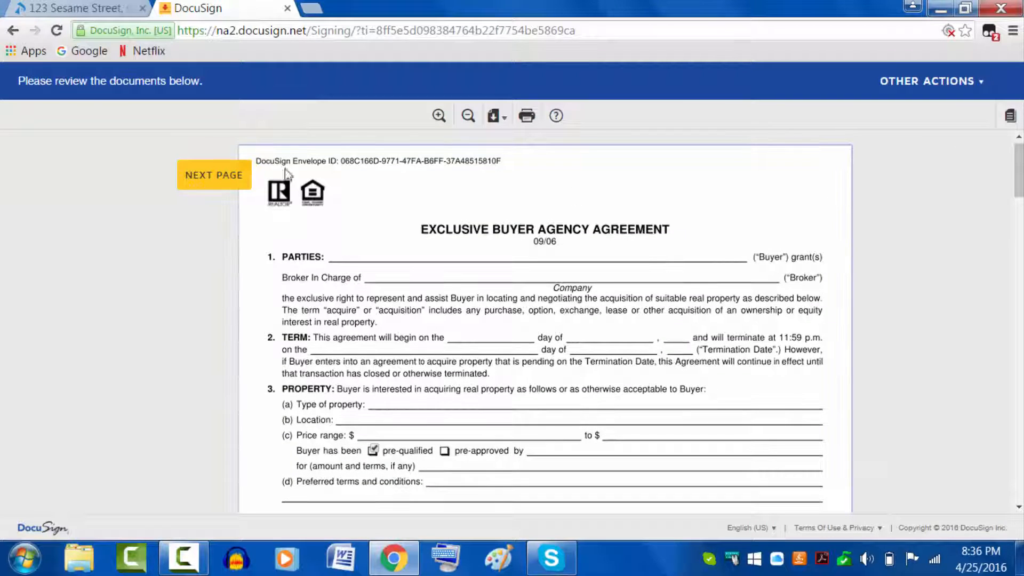
pyautogui.click(212, 183)
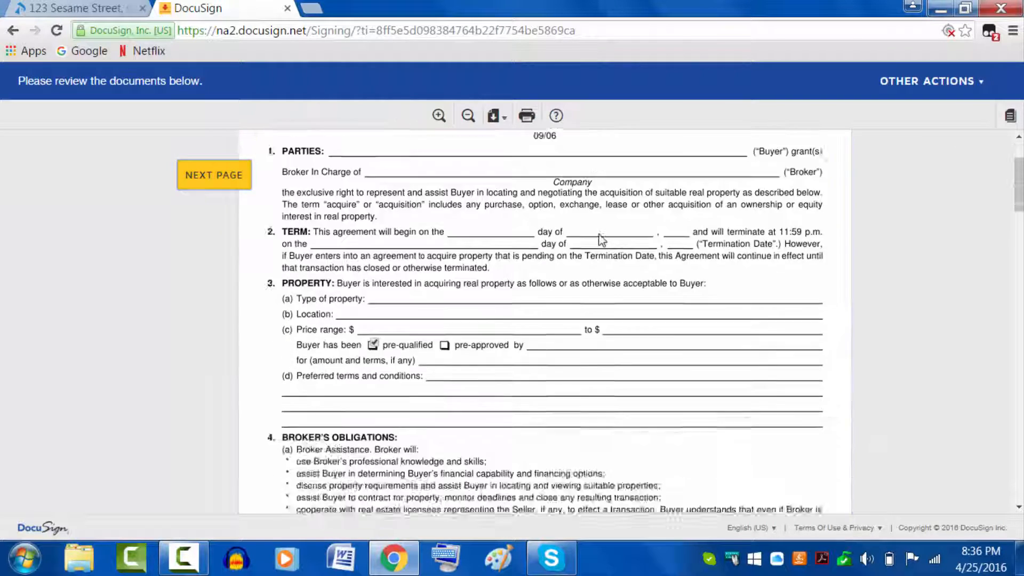
pyautogui.scroll(3, 567, 291)
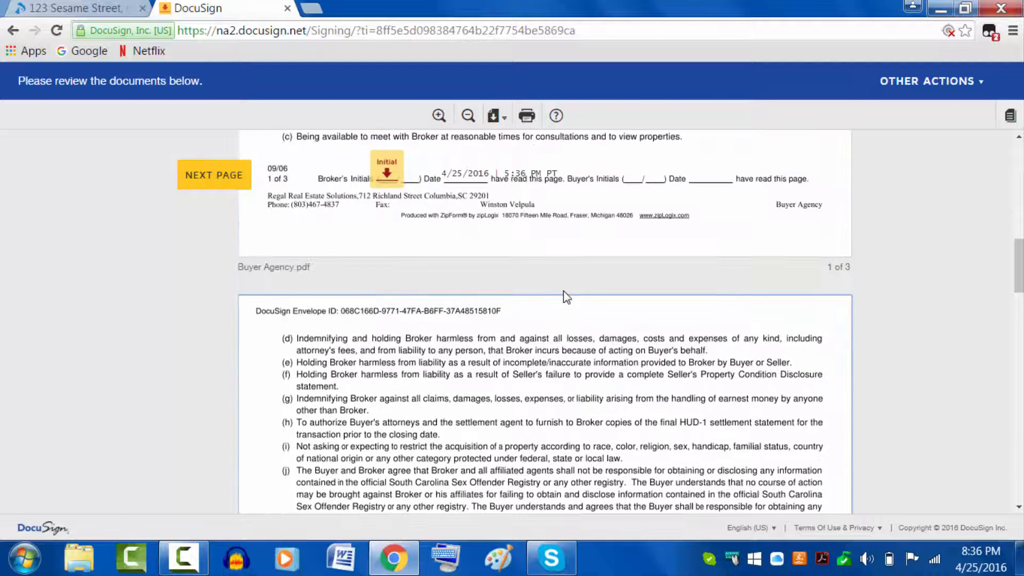
pyautogui.click(392, 180)
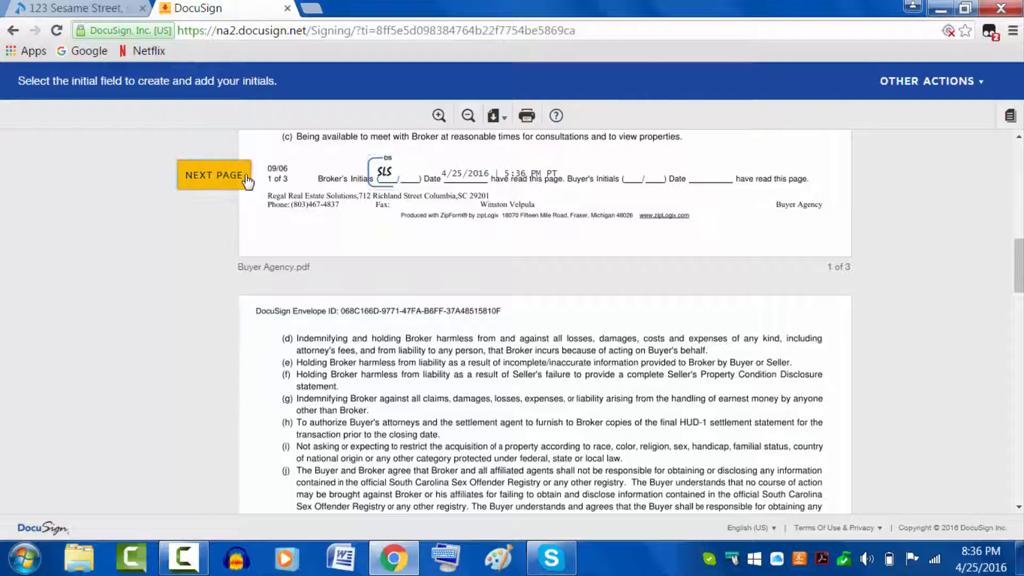
# Step: Advance to page 3 and sign the Broker/Licensee line
pyautogui.click(246, 181)
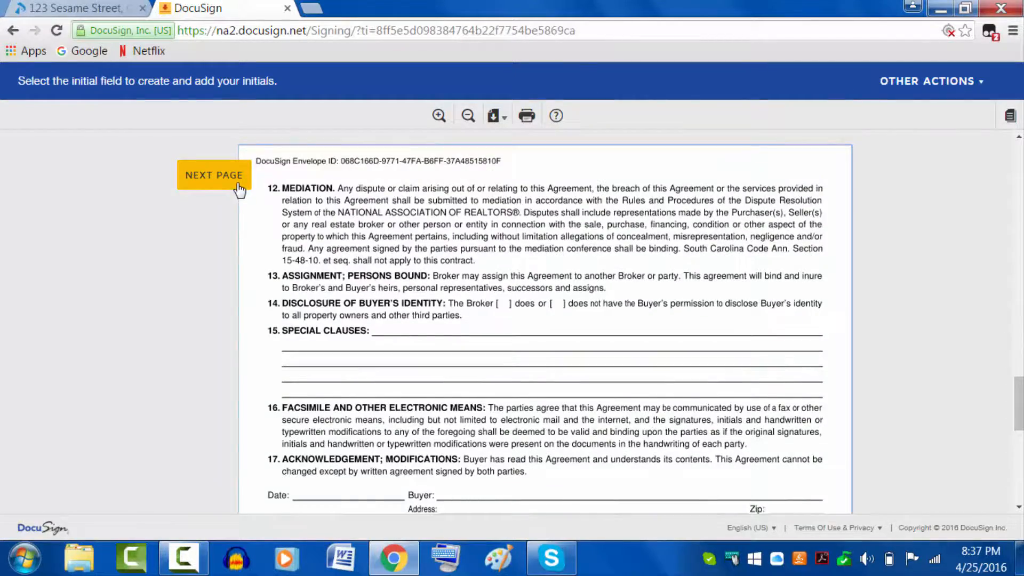
pyautogui.click(238, 188)
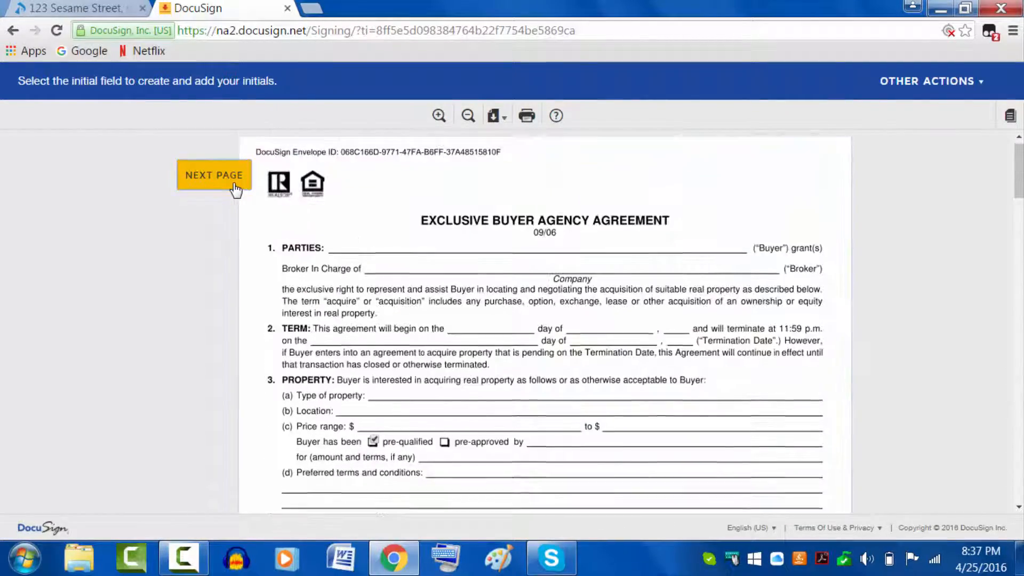
pyautogui.click(235, 188)
pyautogui.click(236, 188)
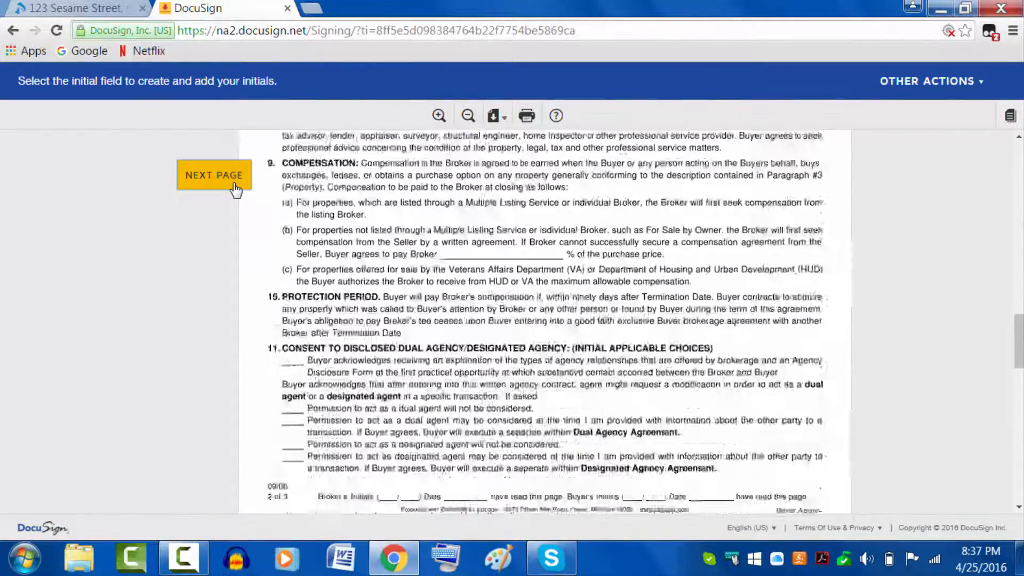
pyautogui.click(236, 188)
pyautogui.scroll(-5, 423, 281)
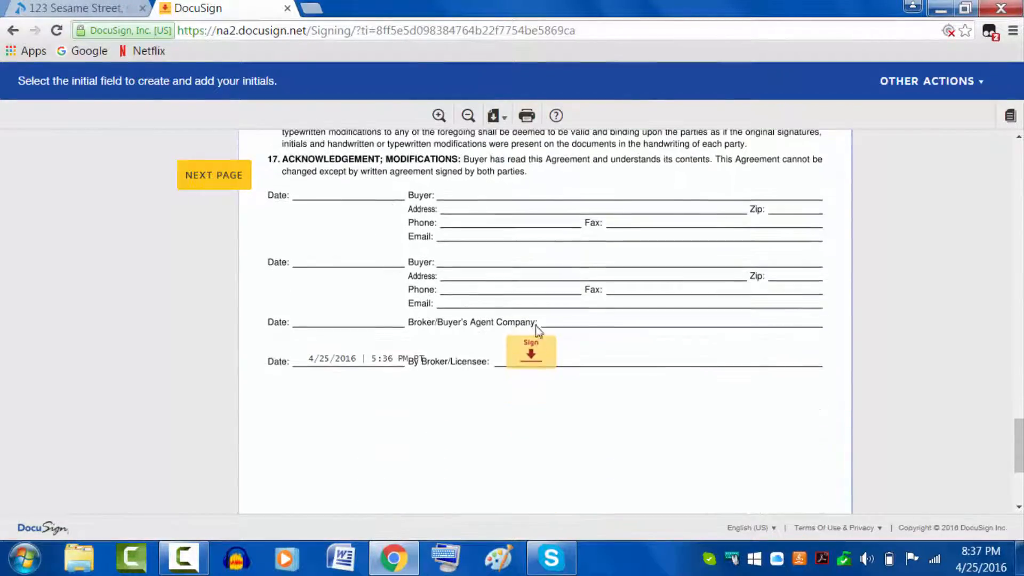
pyautogui.click(533, 349)
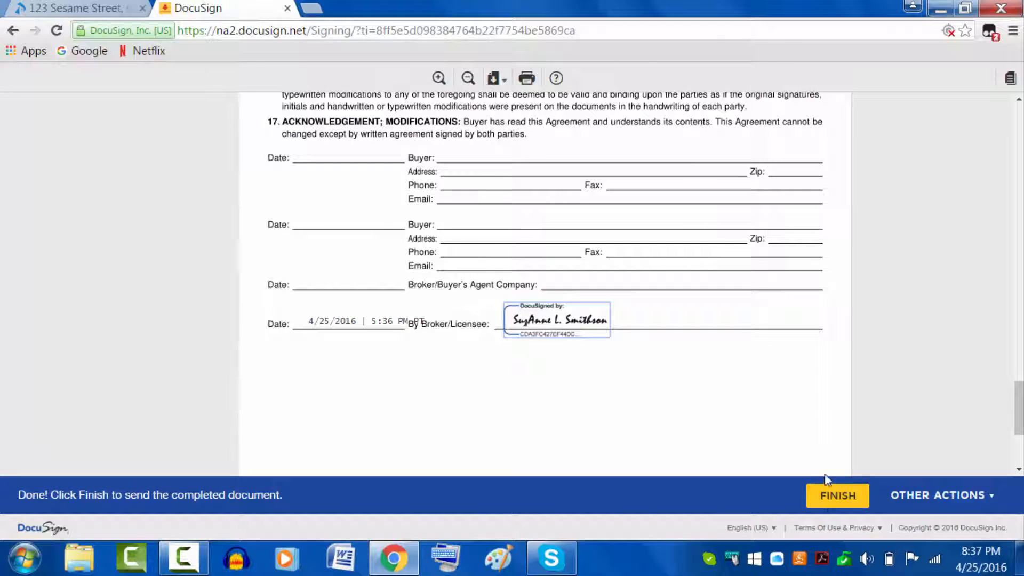
pyautogui.scroll(15, 625, 435)
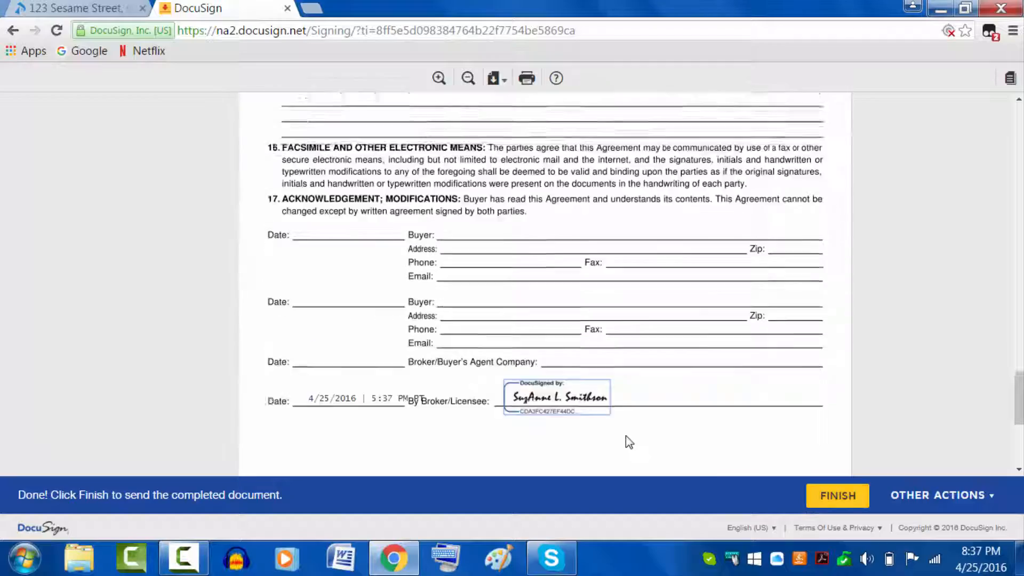
pyautogui.scroll(-15, 619, 449)
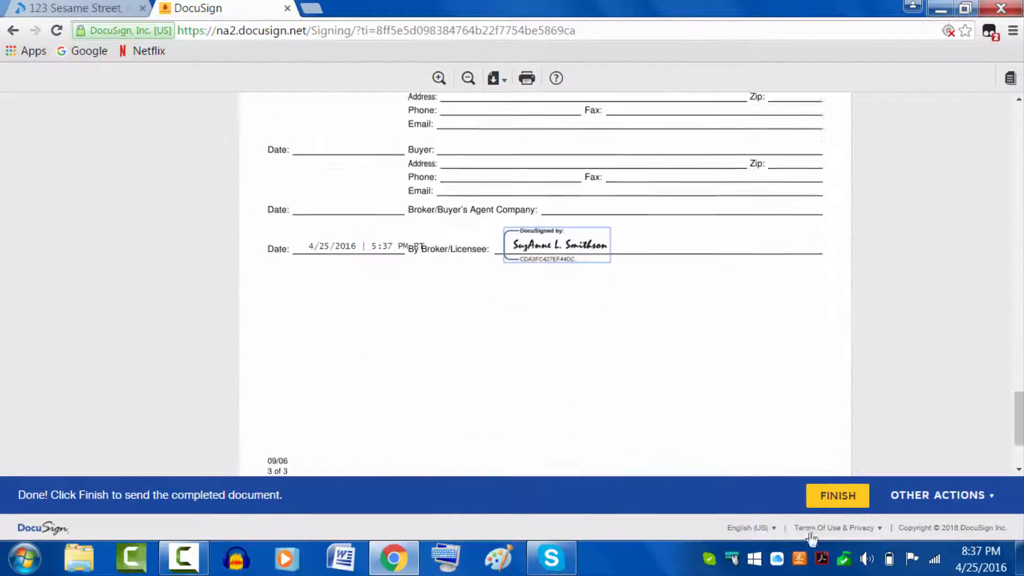
# Step: Finish the signed envelope and decline another signing, then review the completed summary and return to Paperless Pipeline
pyautogui.click(845, 497)
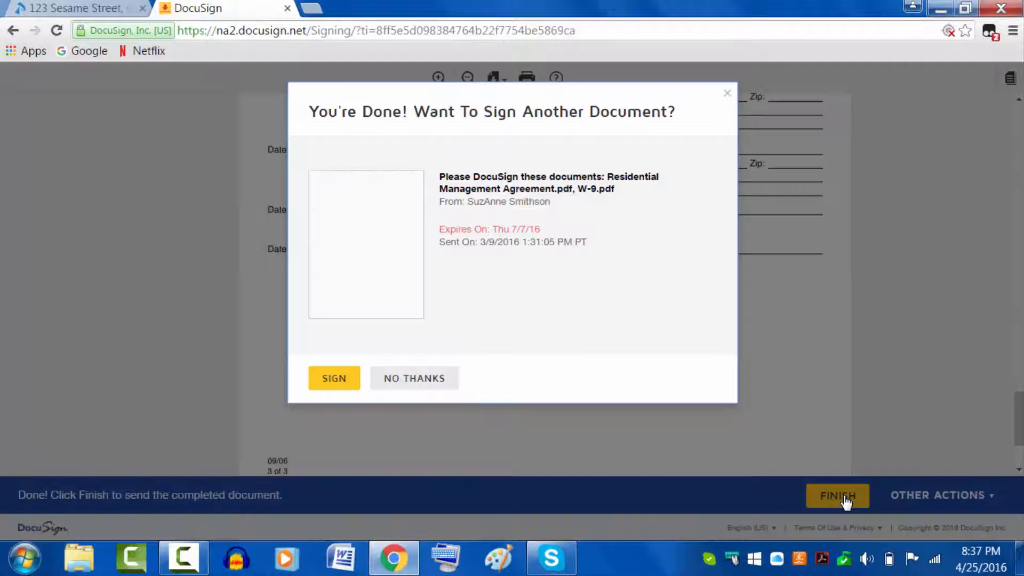
pyautogui.click(395, 382)
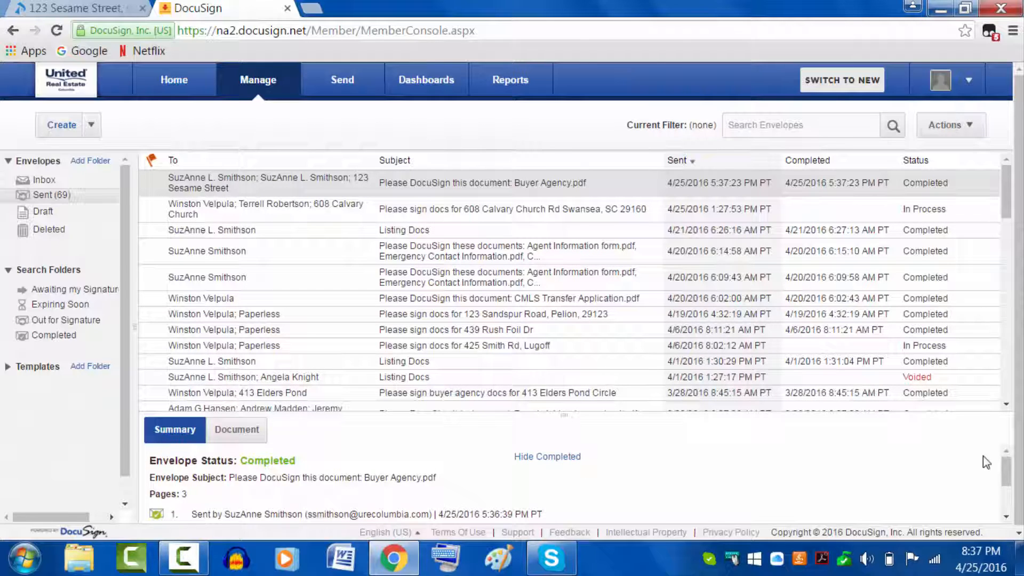
pyautogui.scroll(-3, 997, 469)
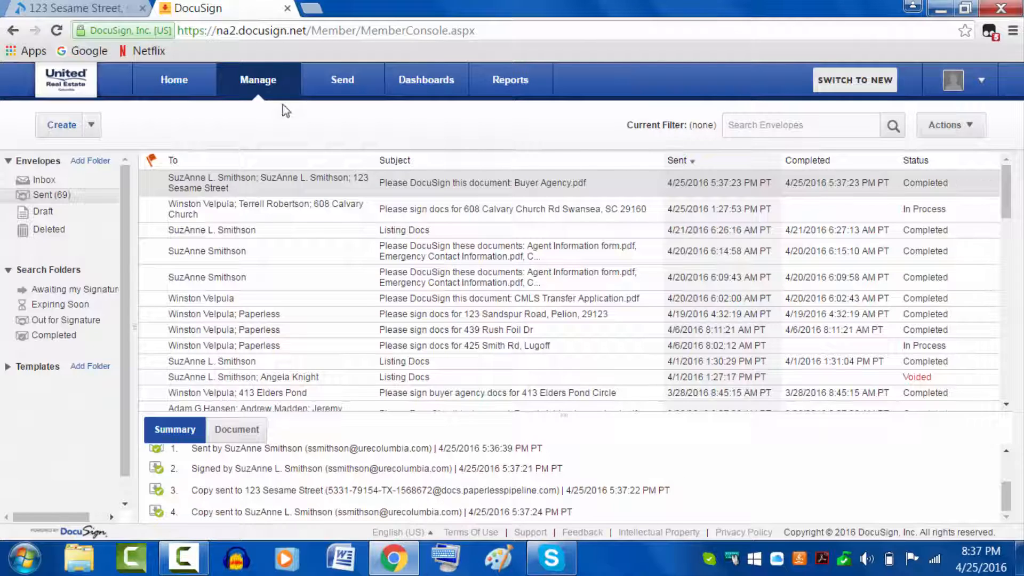
pyautogui.click(122, 17)
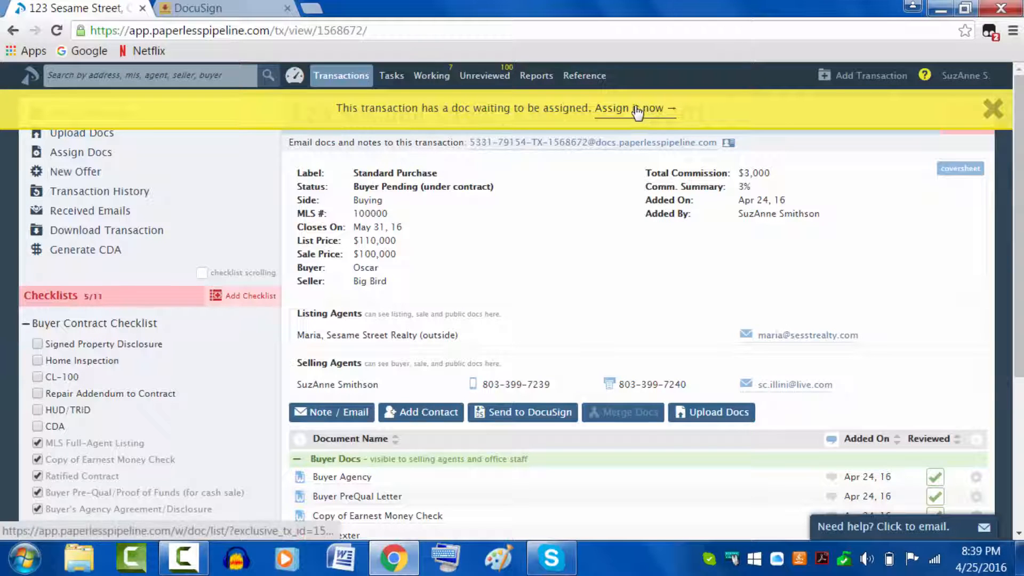
# Step: Assign the waiting Buyer_Agency.pdf as Buyer Agency (#2) with the Buyer permission category
pyautogui.click(655, 112)
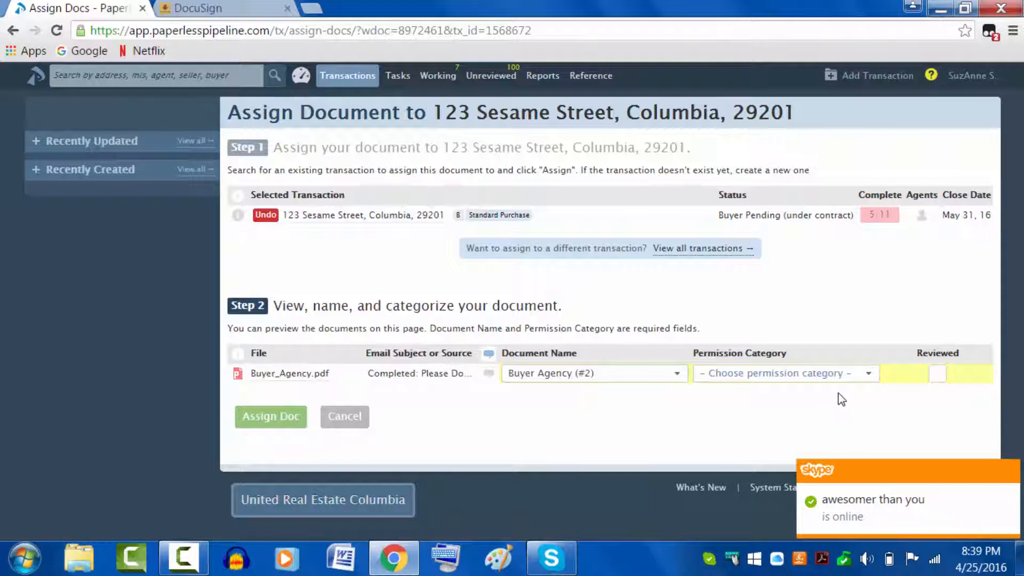
pyautogui.click(866, 375)
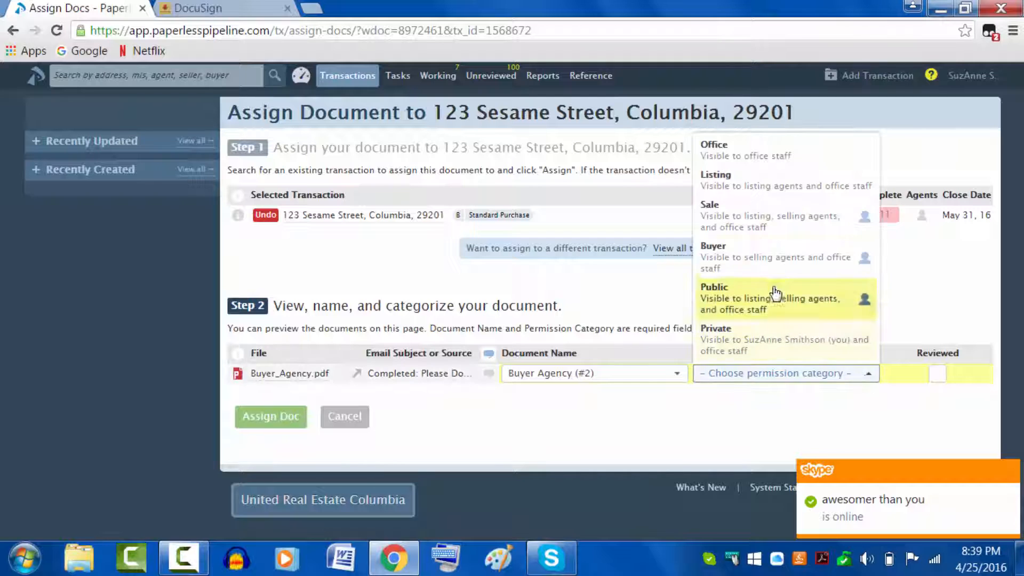
pyautogui.click(766, 259)
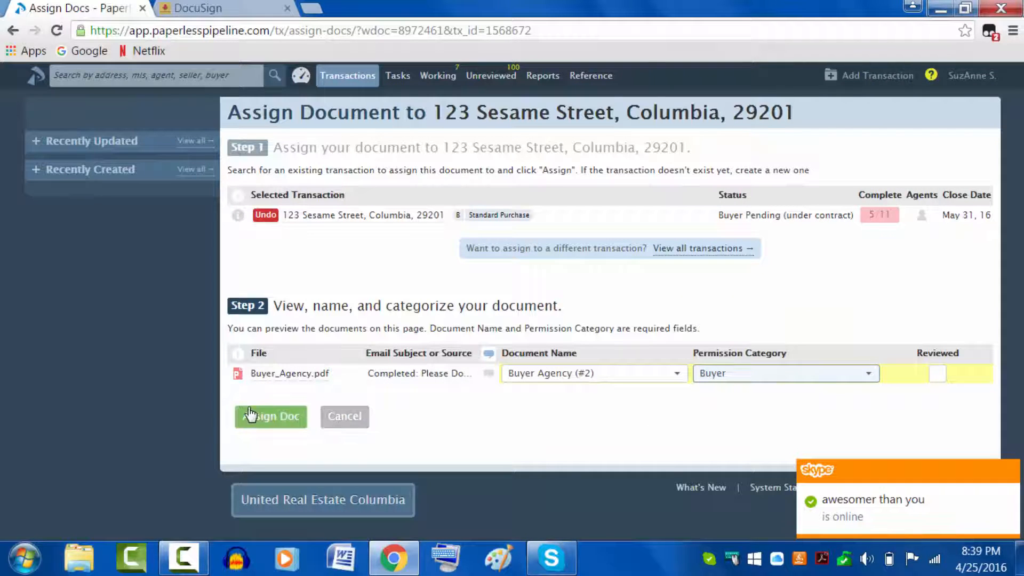
pyautogui.click(261, 419)
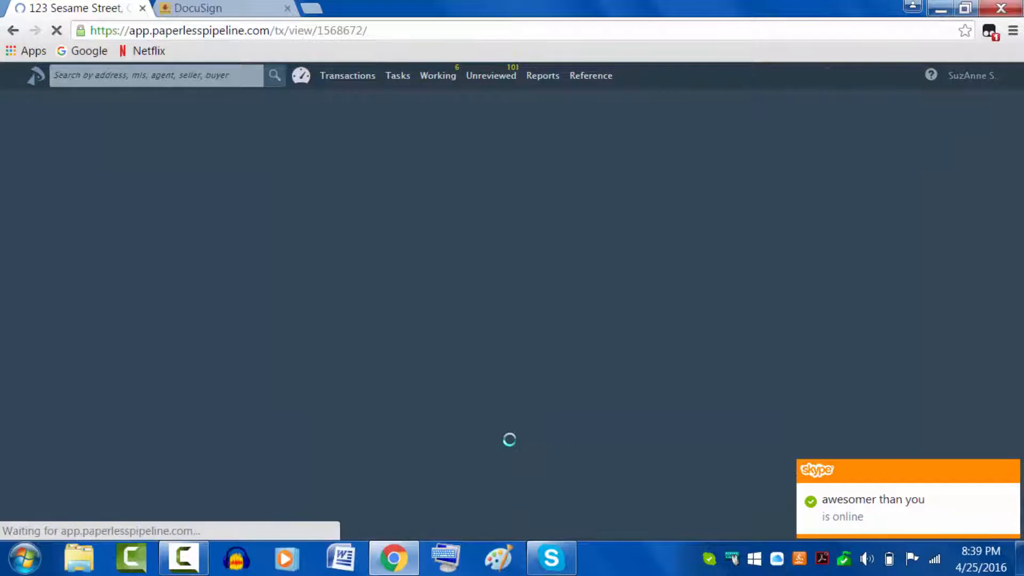
# Step: Preview Buyer Agency (#2) under Buyer Docs, then close it and return to the top
pyautogui.scroll(-5, 512, 432)
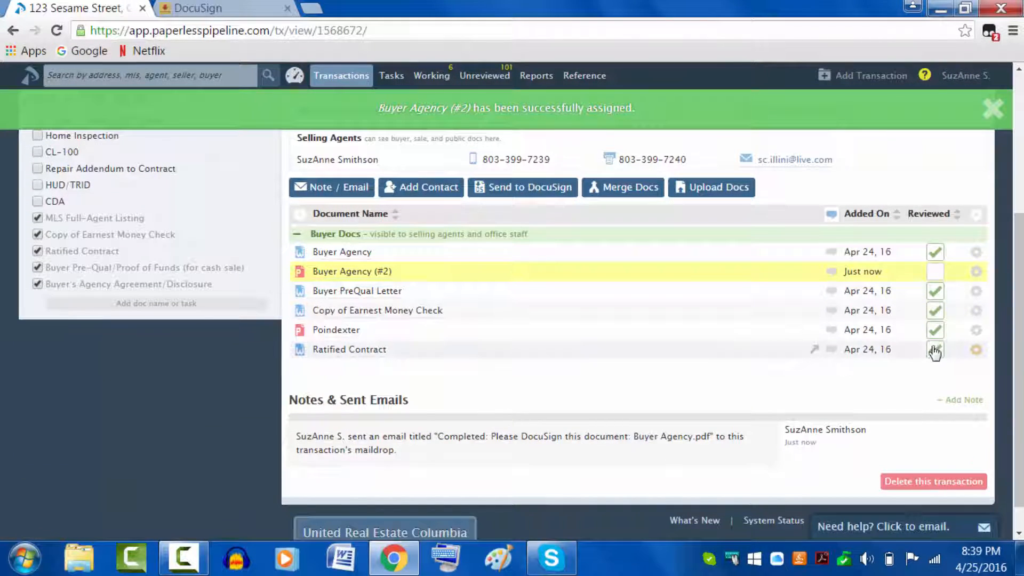
pyautogui.click(350, 271)
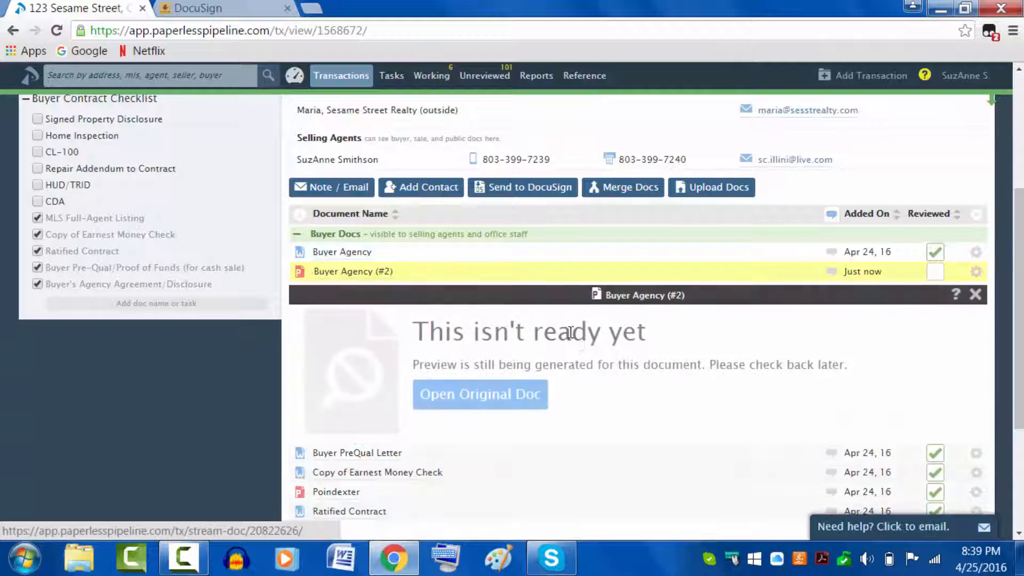
pyautogui.click(356, 273)
pyautogui.scroll(5, 592, 325)
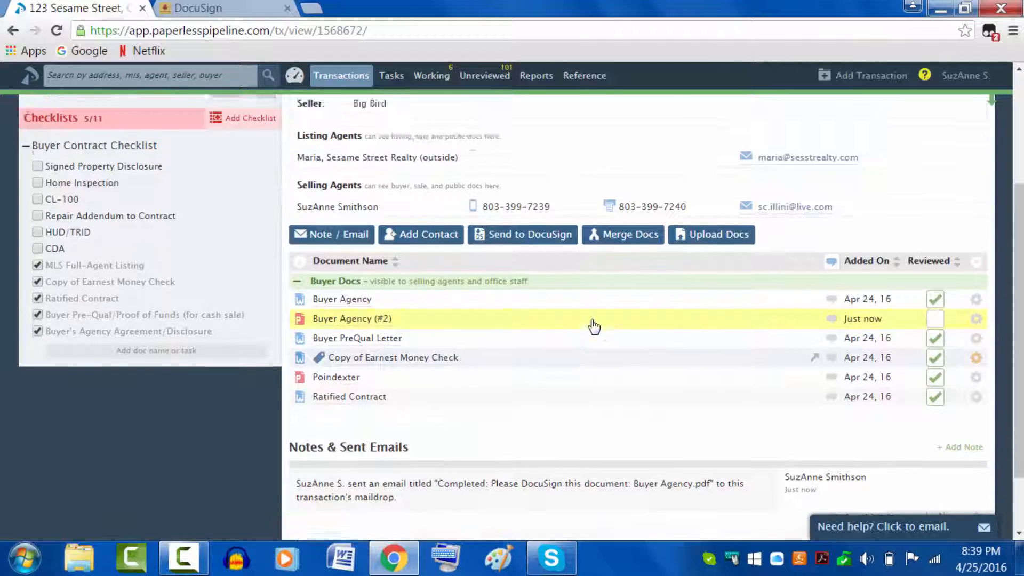